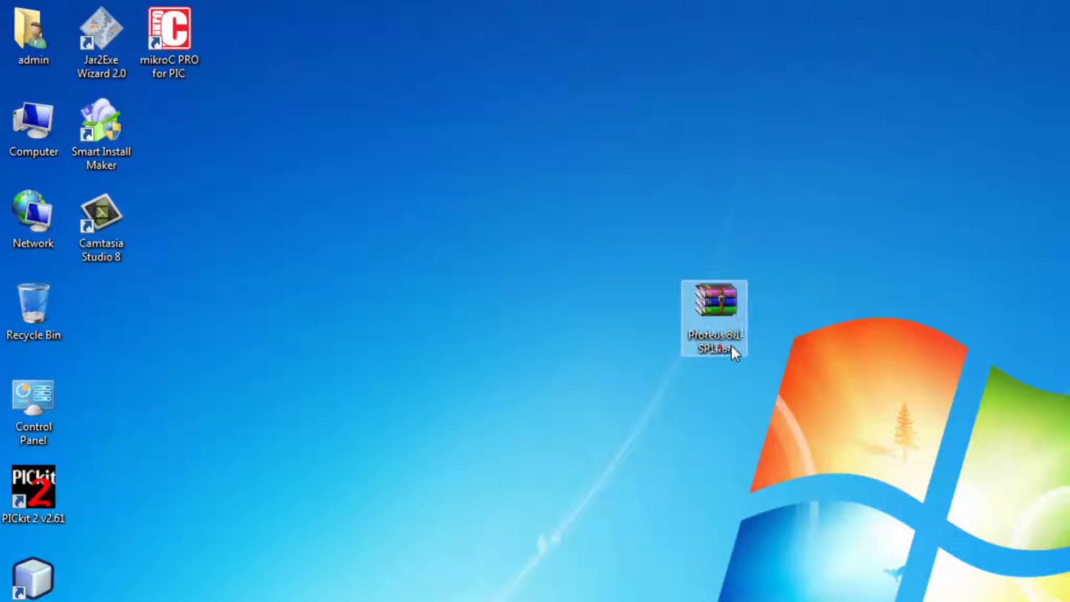
Extract Proteus 8.1 SP1.rar into its own Proteus 8.1 SP1 folder and place that folder beneath the archive on the desktop.
{"action": "left_click_drag", "start_coordinate": [730, 343], "coordinate": [730, 323]}
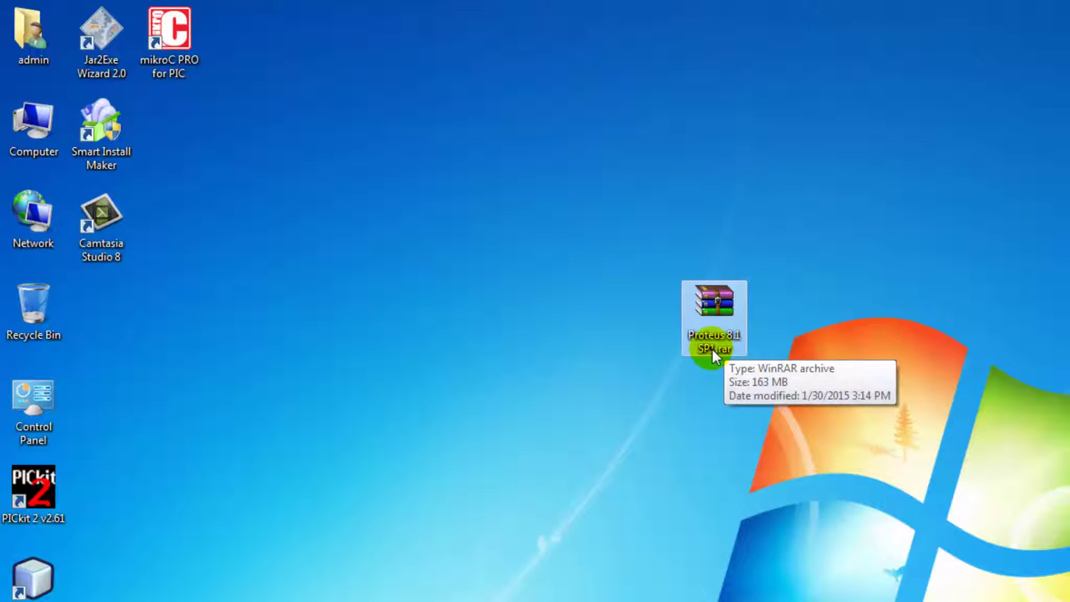
{"action": "right_click", "coordinate": [712, 342]}
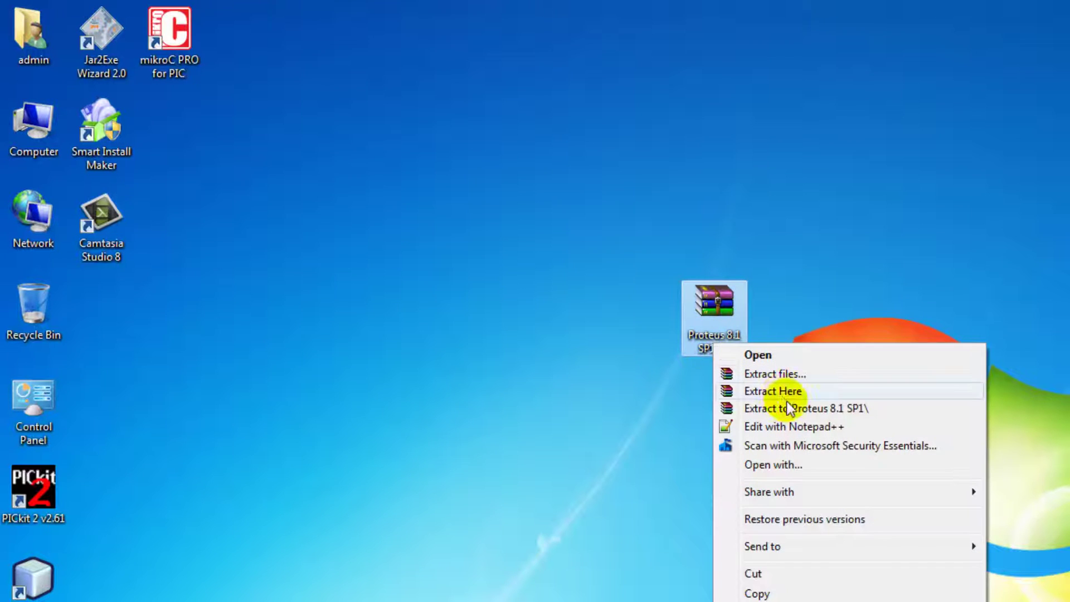
{"action": "left_click", "coordinate": [813, 411]}
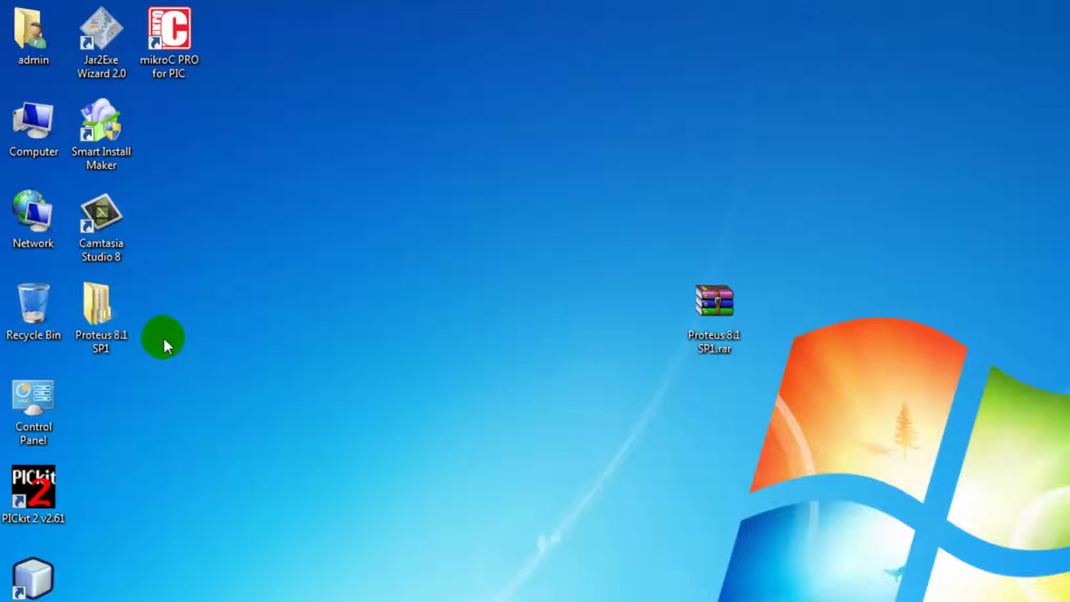
{"action": "left_click_drag", "start_coordinate": [106, 332], "coordinate": [737, 428]}
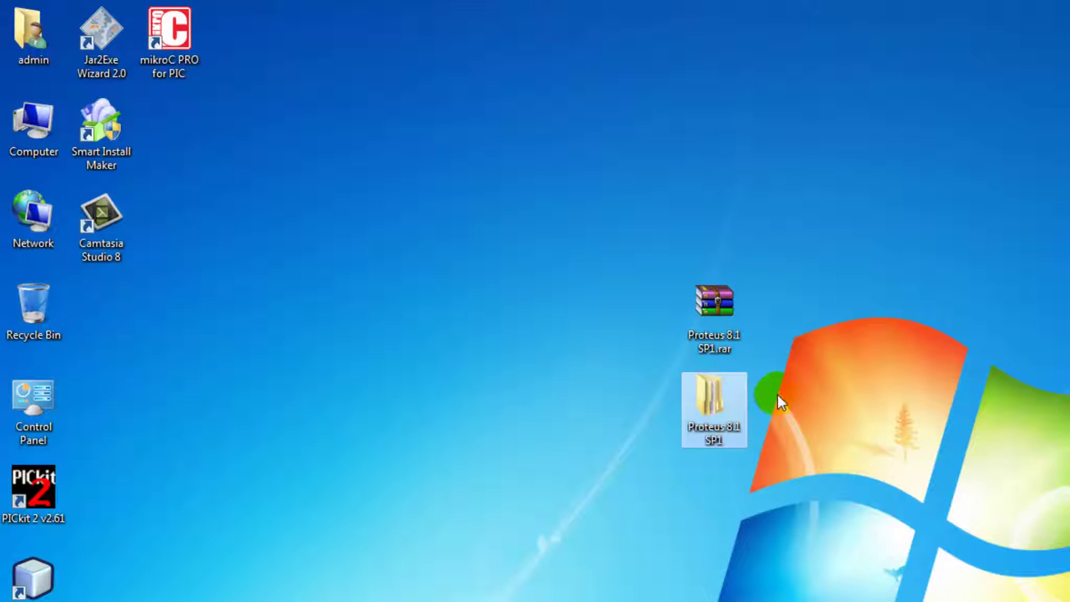
Open the extracted Proteus 8.1 SP1 folder and the folder of the same name inside it.
{"action": "double_click", "coordinate": [722, 426]}
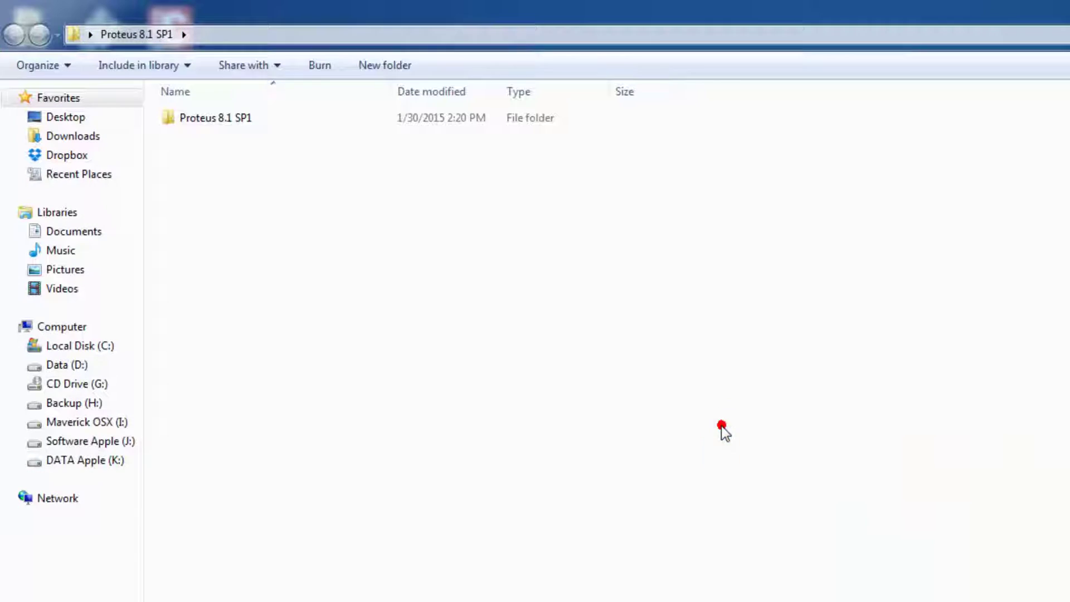
{"action": "left_click", "coordinate": [319, 120]}
{"action": "double_click", "coordinate": [320, 120]}
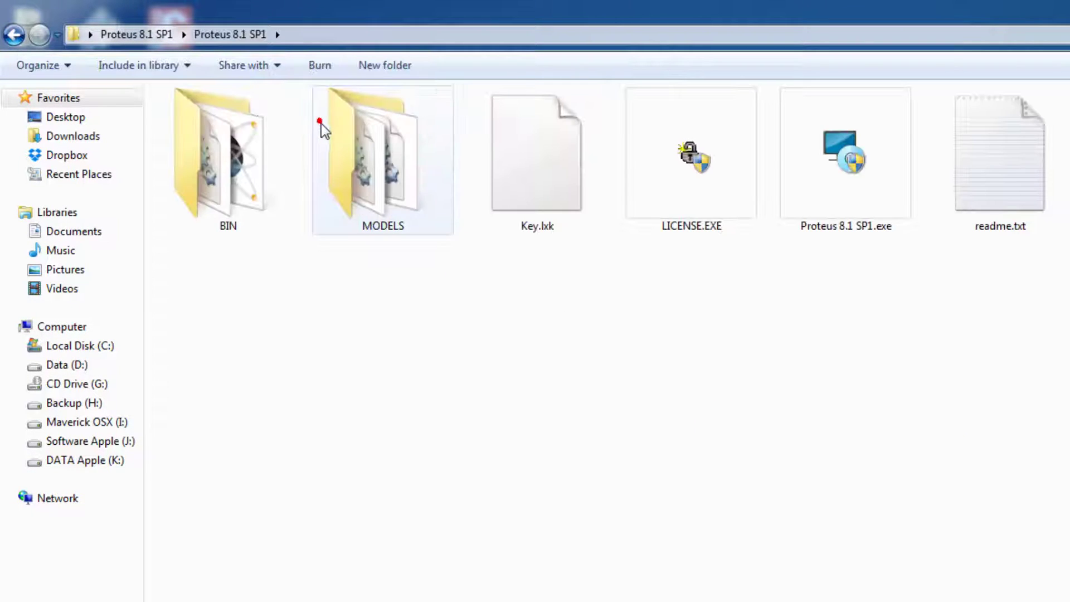
{"action": "left_click_drag", "start_coordinate": [231, 266], "coordinate": [1053, 306]}
{"action": "left_click", "coordinate": [1053, 300]}
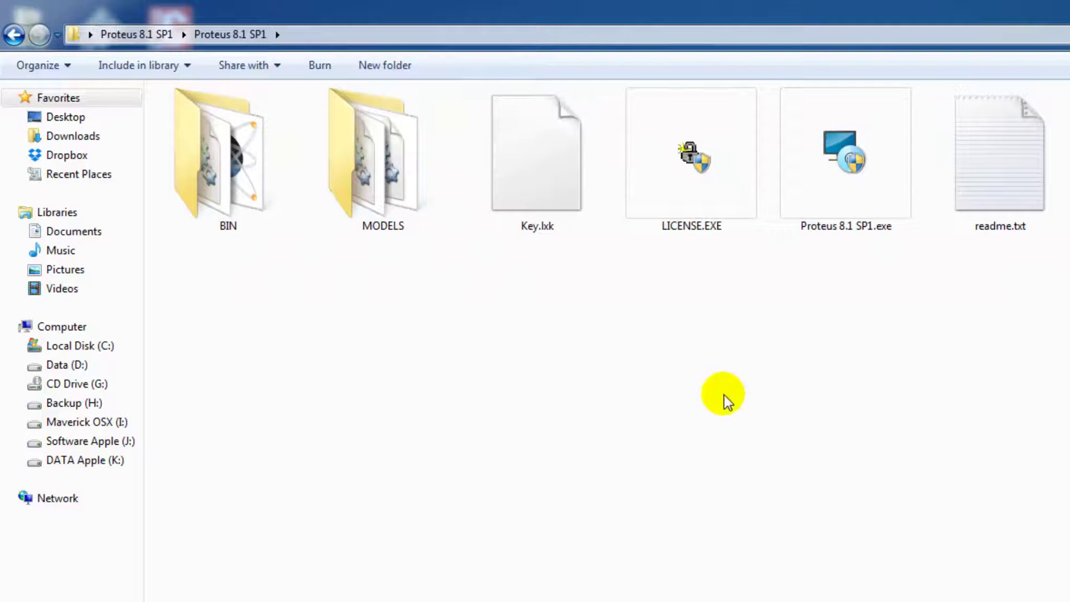
Run LICENSE.EXE, install the complete set of available keys and close the licence manager.
{"action": "left_click", "coordinate": [674, 236]}
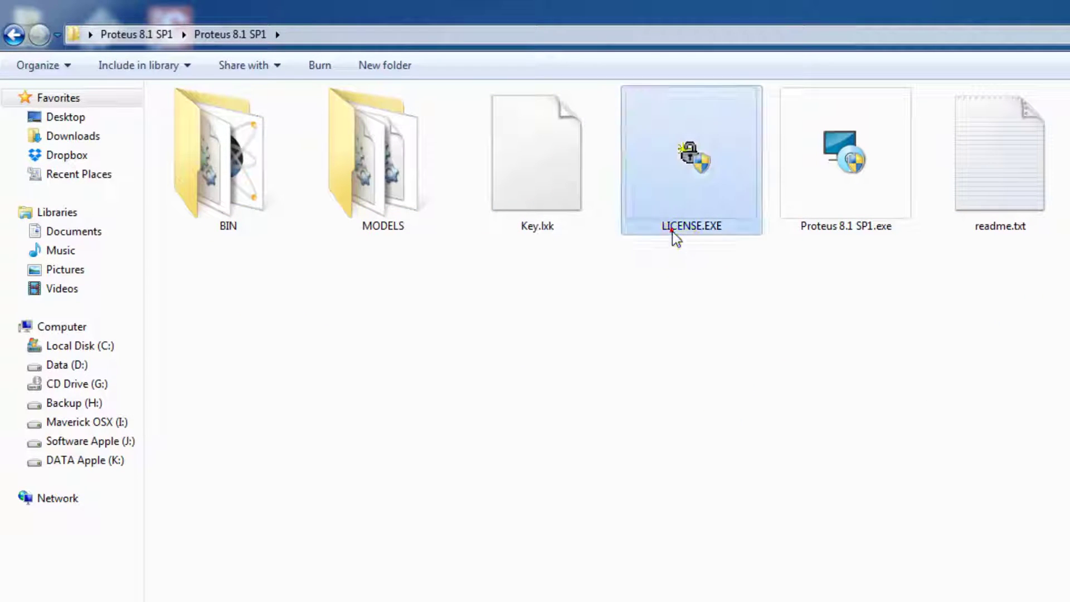
{"action": "double_click", "coordinate": [715, 197]}
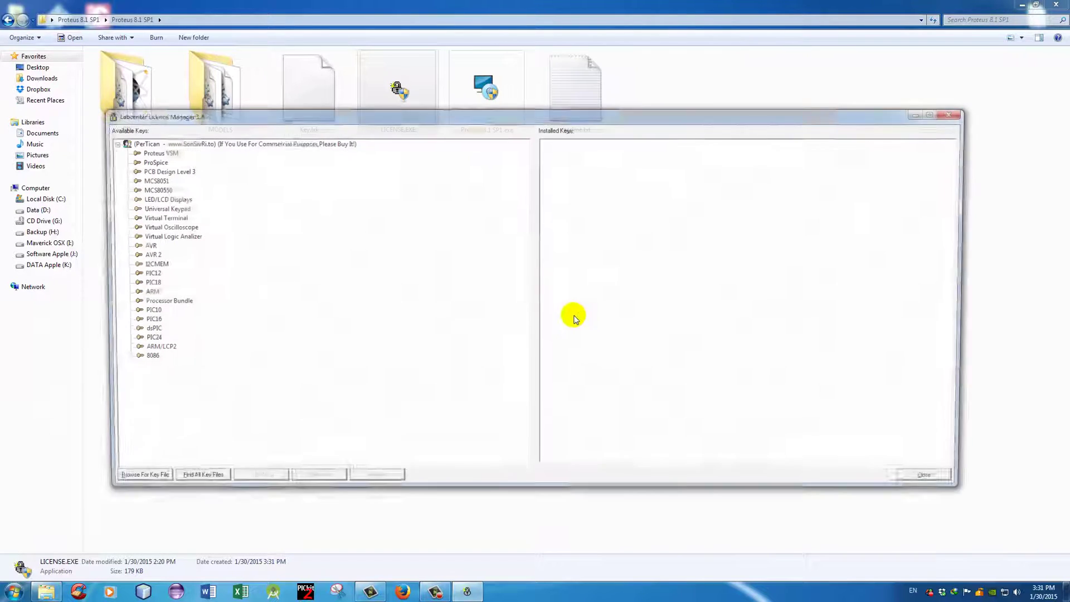
{"action": "left_click", "coordinate": [301, 145]}
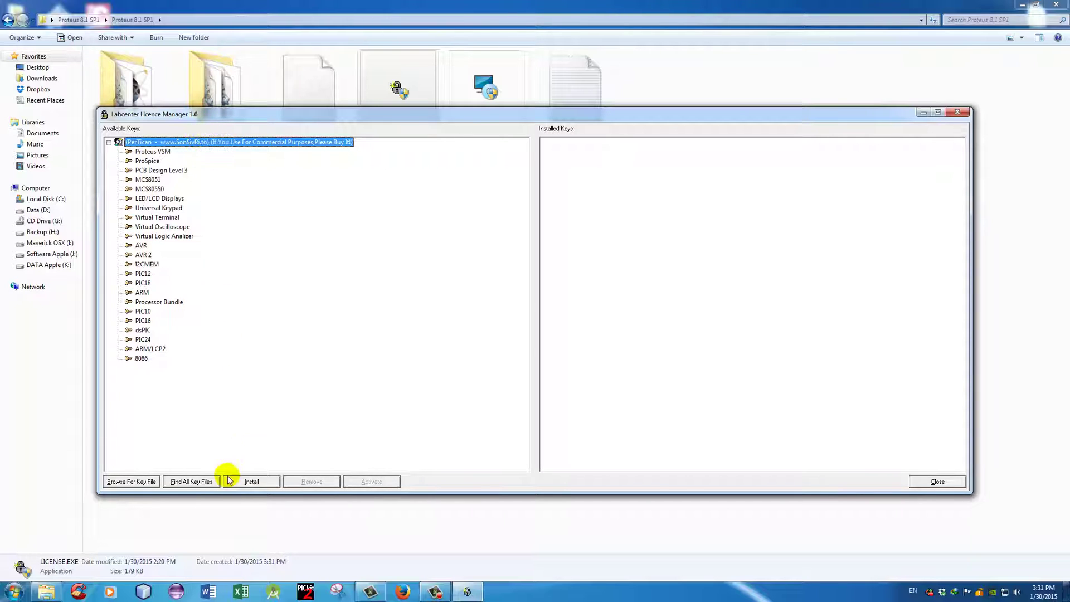
{"action": "left_click", "coordinate": [251, 482]}
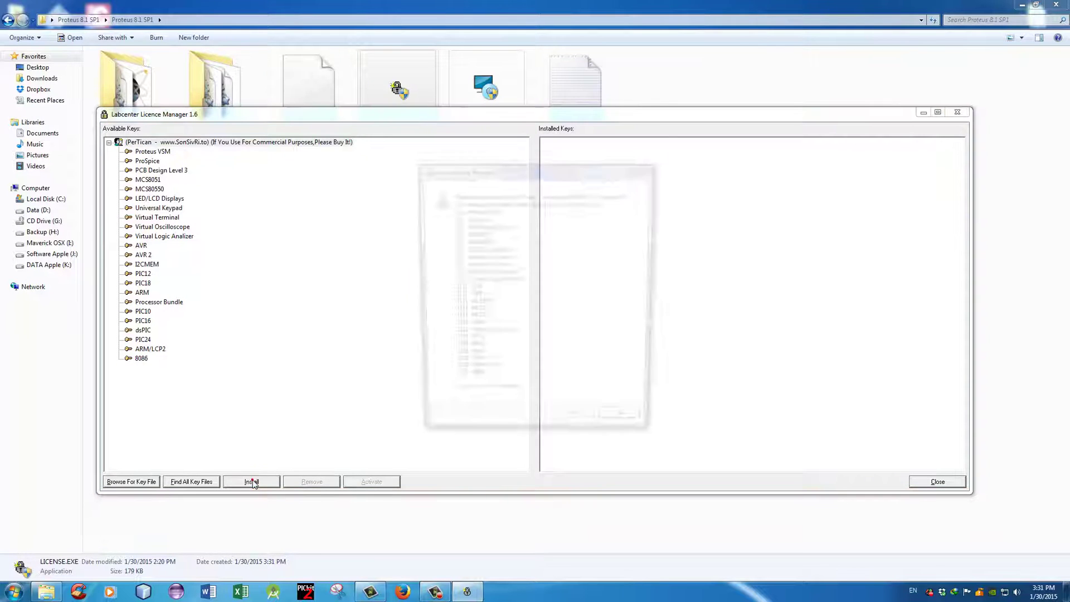
{"action": "left_click", "coordinate": [574, 429]}
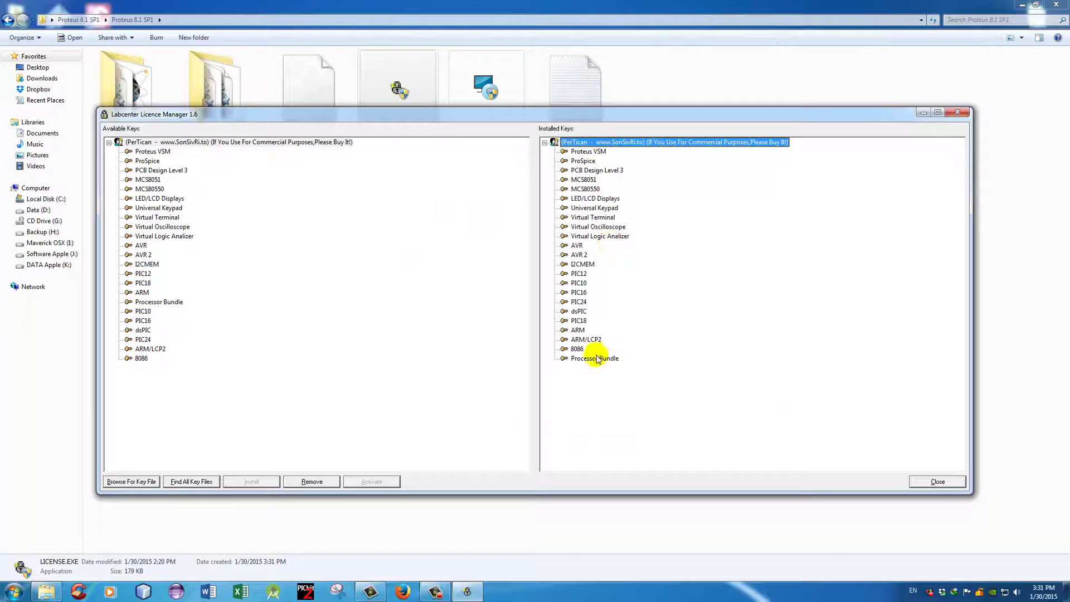
{"action": "left_click", "coordinate": [938, 482]}
{"action": "left_click", "coordinate": [514, 215]}
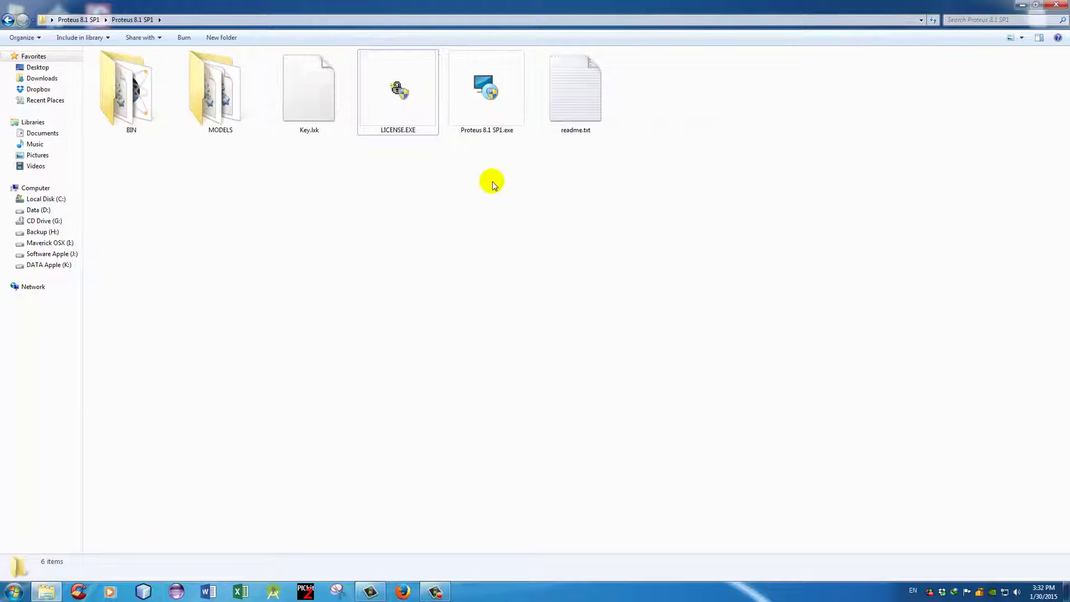
Launch the Proteus 8.1 SP1.exe setup and accept the Labcenter Electronics licence terms.
{"action": "left_click", "coordinate": [396, 134]}
{"action": "left_click", "coordinate": [483, 129]}
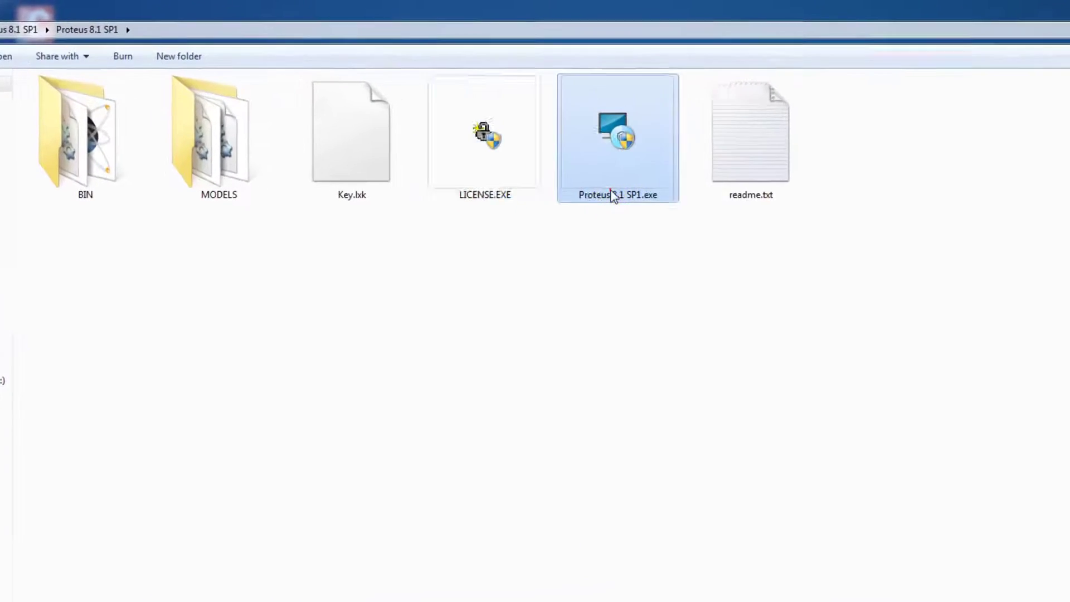
{"action": "double_click", "coordinate": [610, 191]}
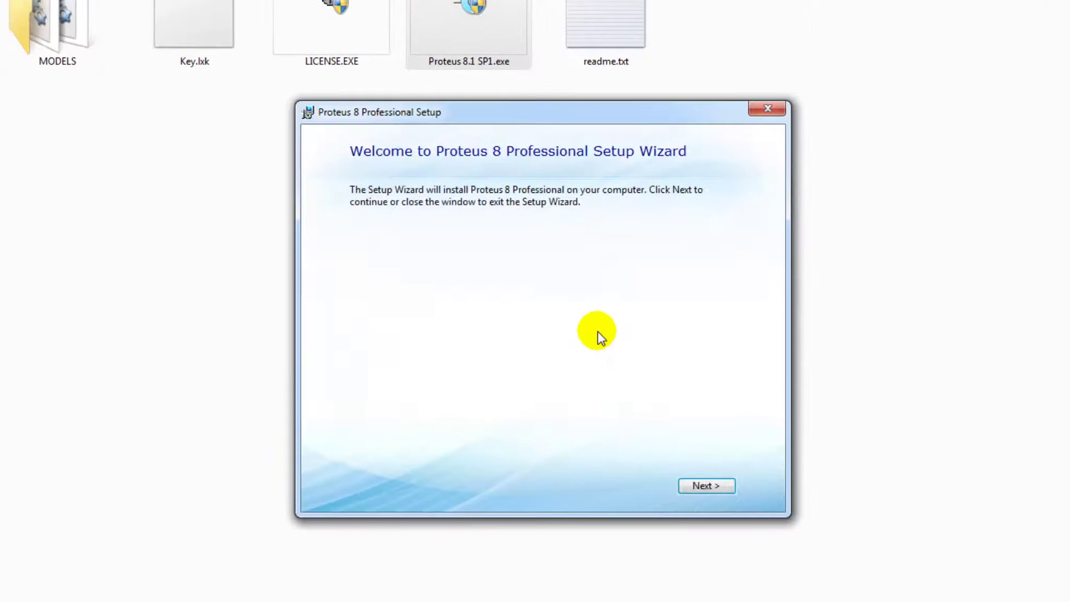
{"action": "left_click", "coordinate": [715, 487]}
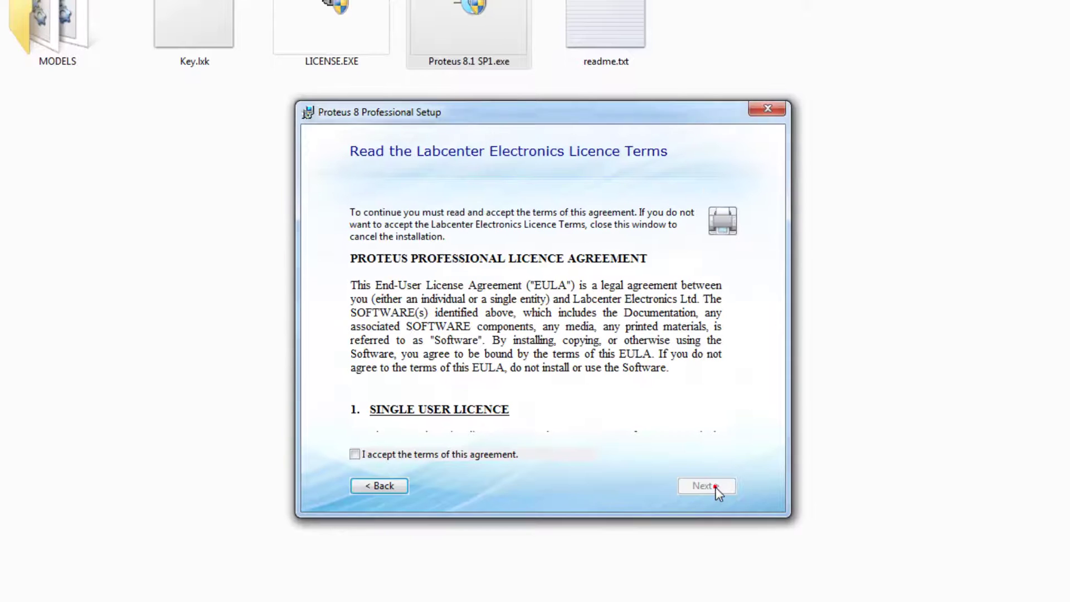
{"action": "left_click", "coordinate": [449, 455]}
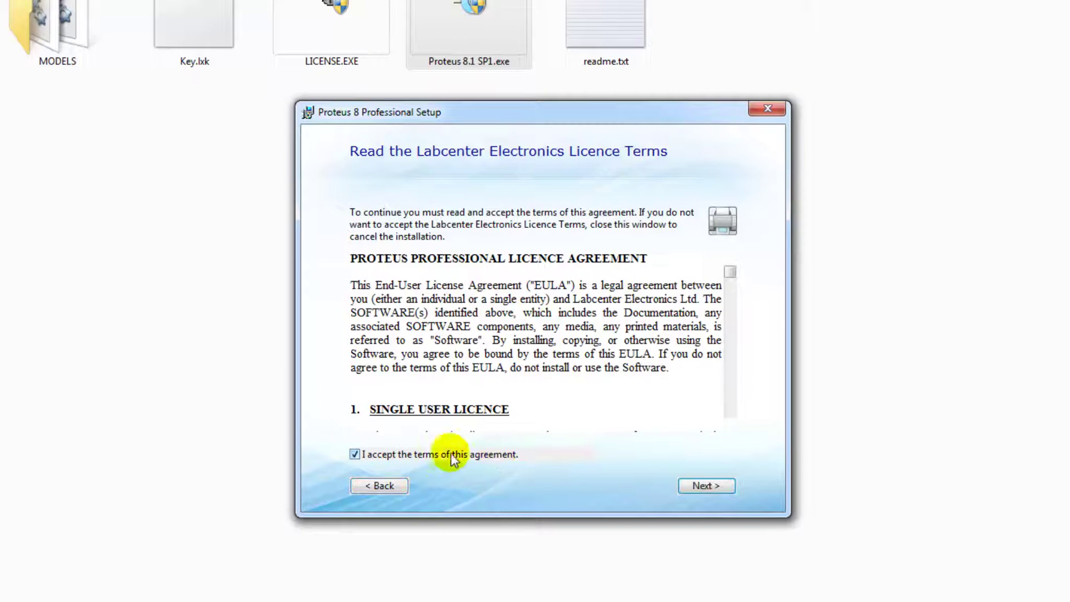
{"action": "left_click", "coordinate": [716, 486]}
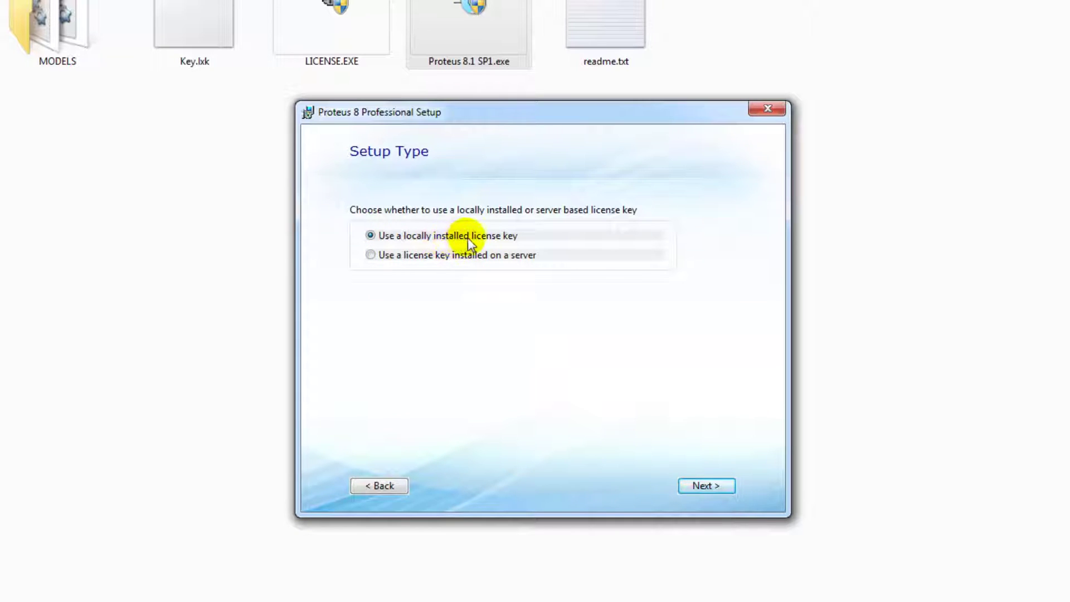
Keep the locally installed license key option, check the key's expiry date and continue past the product license key page.
{"action": "left_click", "coordinate": [708, 486]}
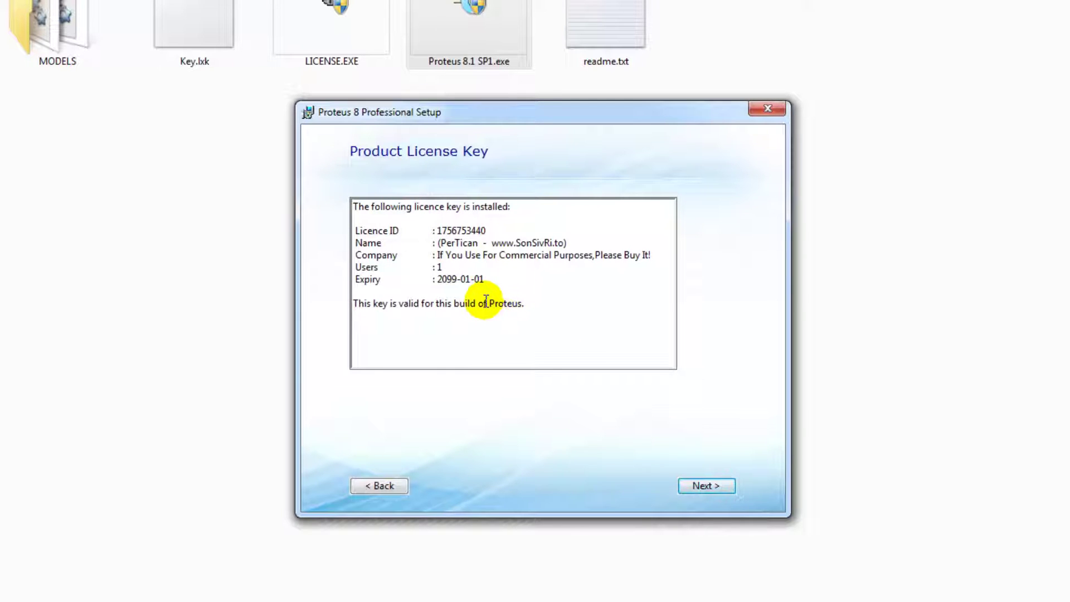
{"action": "left_click_drag", "start_coordinate": [440, 281], "coordinate": [490, 283]}
{"action": "left_click", "coordinate": [491, 283]}
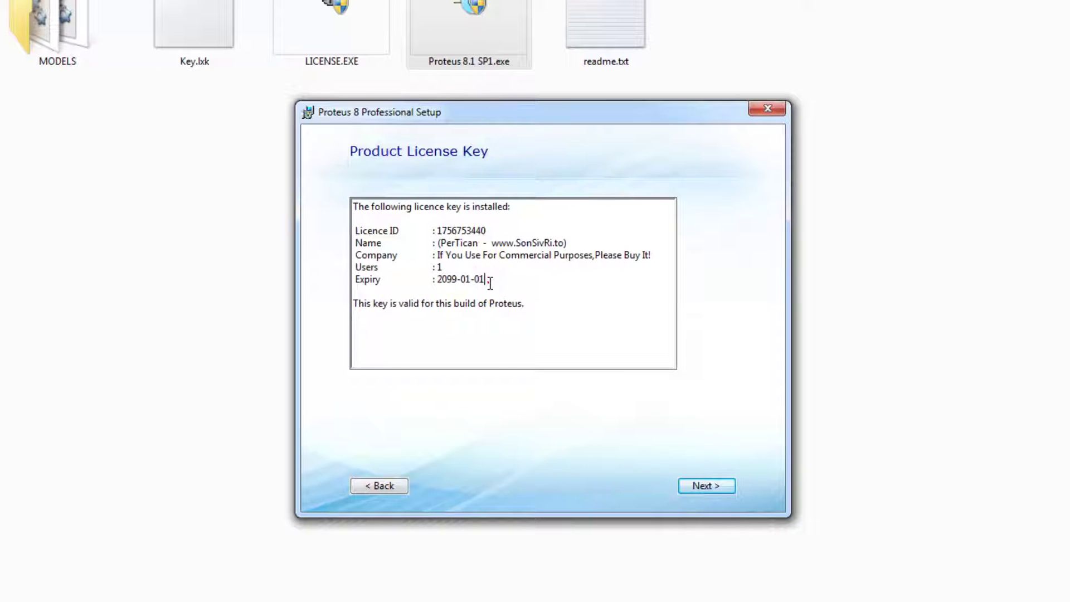
{"action": "left_click_drag", "start_coordinate": [360, 284], "coordinate": [503, 278]}
{"action": "left_click", "coordinate": [502, 280]}
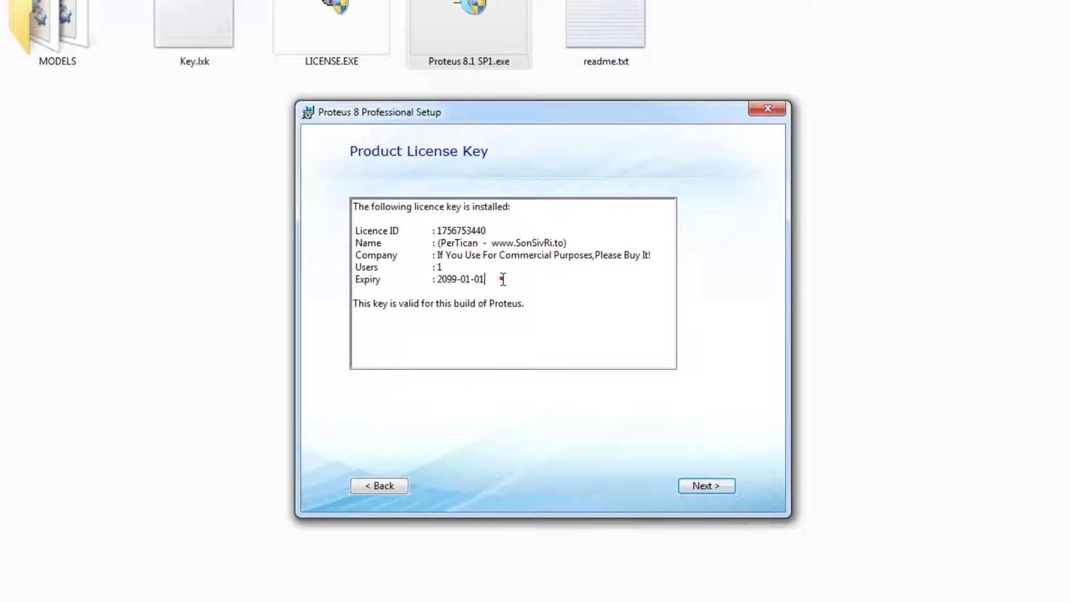
{"action": "left_click", "coordinate": [716, 485]}
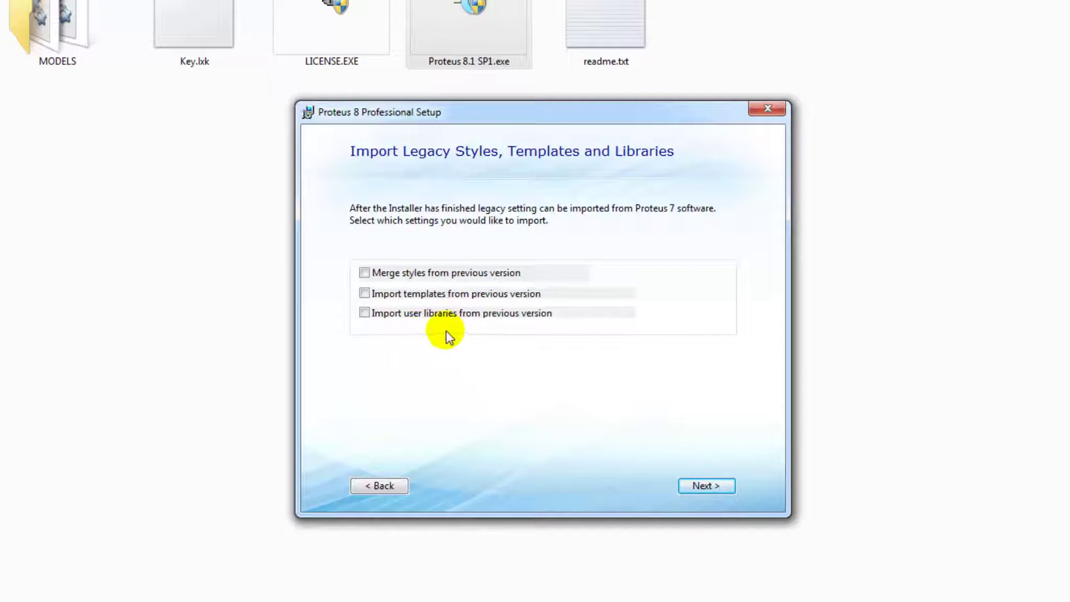
Run the Typical installation without importing any legacy settings, and close the setup wizard without launching Proteus.
{"action": "left_click", "coordinate": [700, 486]}
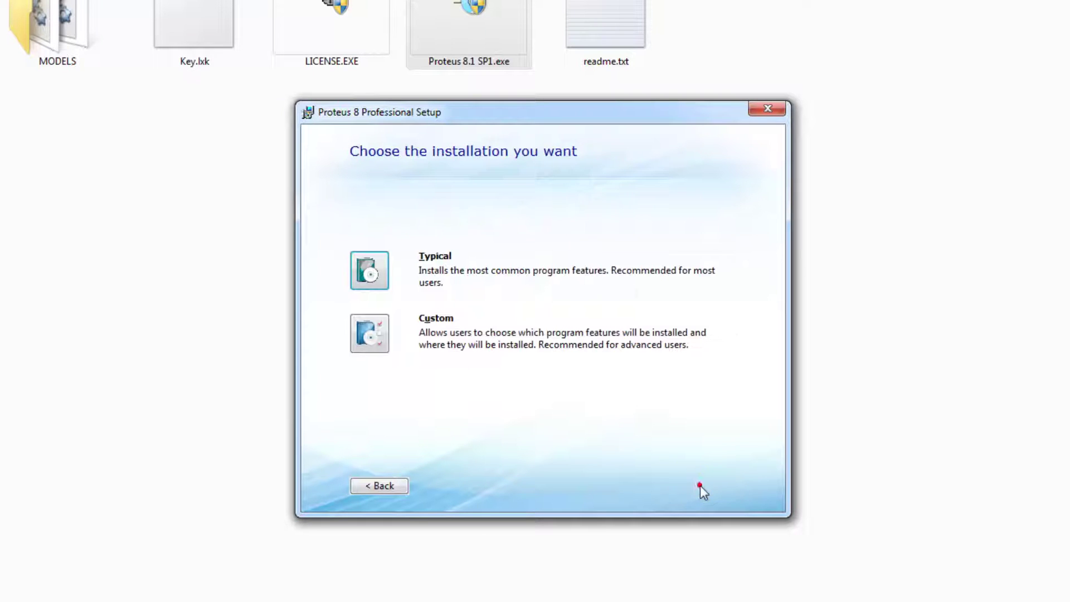
{"action": "left_click", "coordinate": [373, 274]}
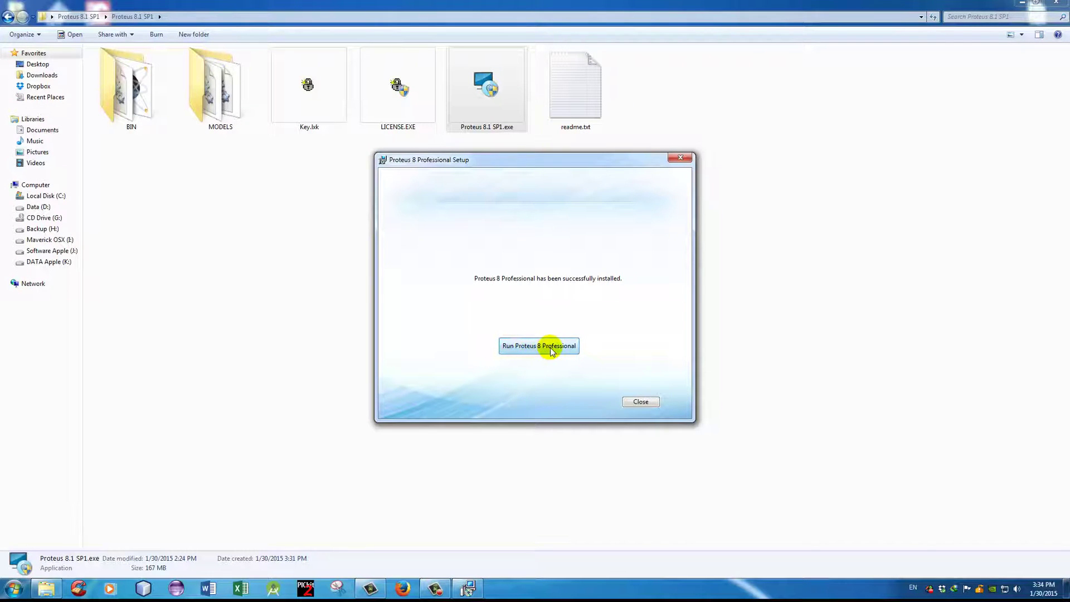
{"action": "left_click", "coordinate": [641, 402]}
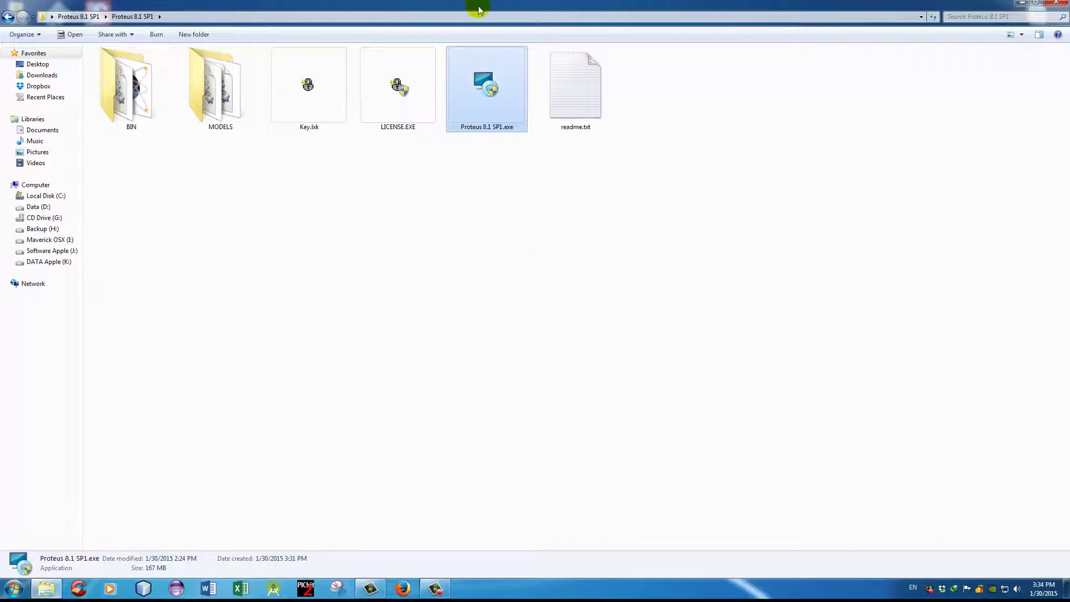
Snap the extracted package's folder window to the right half of the desktop and select its BIN folder.
{"action": "left_click_drag", "start_coordinate": [477, 7], "coordinate": [1069, 92]}
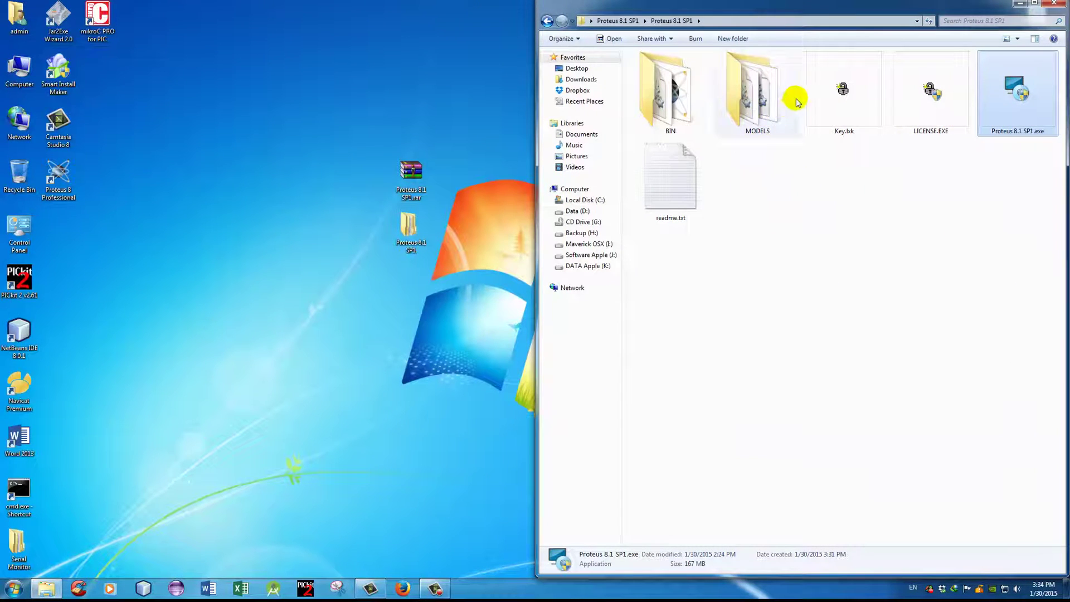
{"action": "left_click_drag", "start_coordinate": [801, 98], "coordinate": [677, 104]}
{"action": "left_click", "coordinate": [687, 111]}
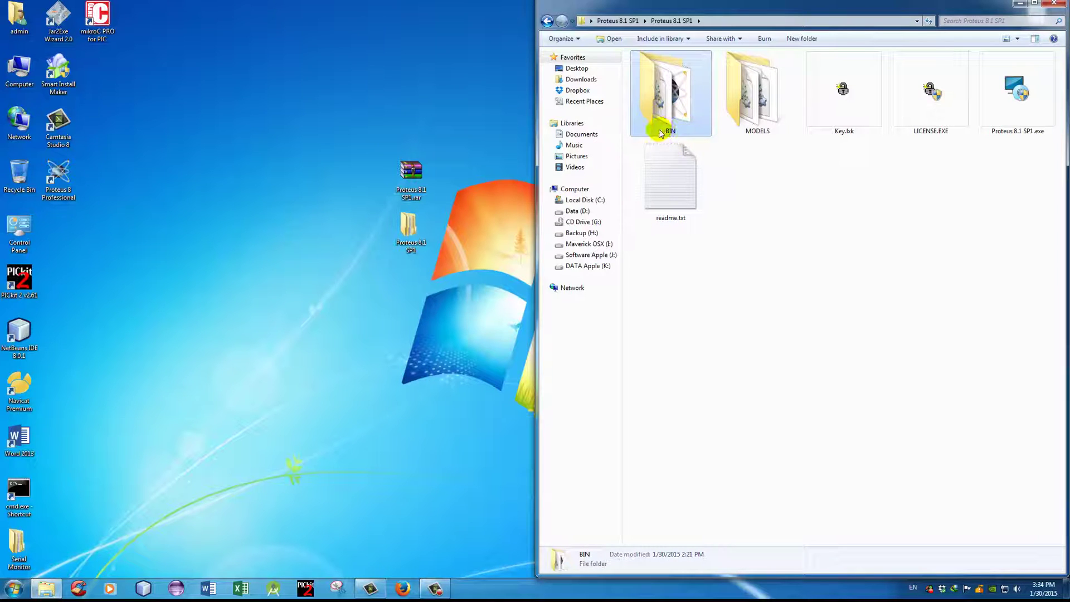
{"action": "left_click", "coordinate": [673, 130]}
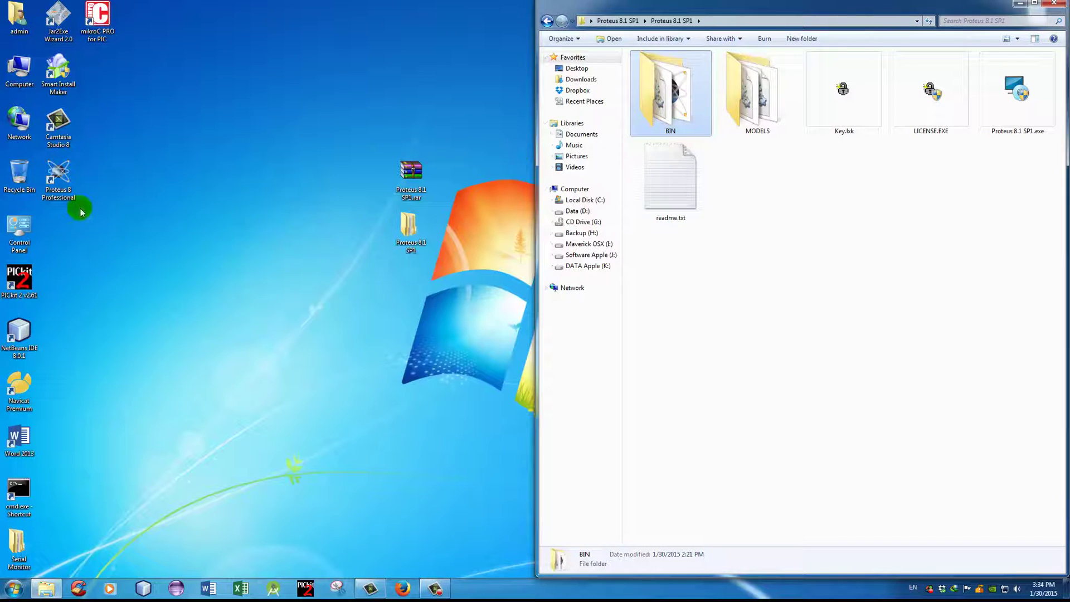
Move the Proteus 8 Professional shortcut to an empty area of the desktop and open its file location.
{"action": "left_click", "coordinate": [63, 188]}
{"action": "left_click_drag", "start_coordinate": [63, 187], "coordinate": [301, 192]}
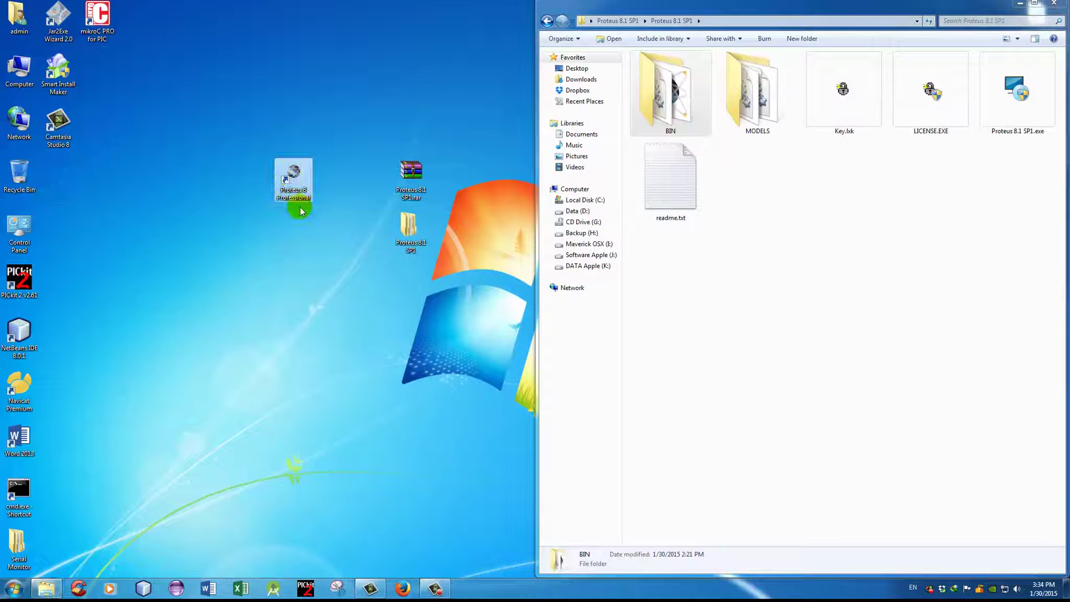
{"action": "left_click", "coordinate": [290, 196]}
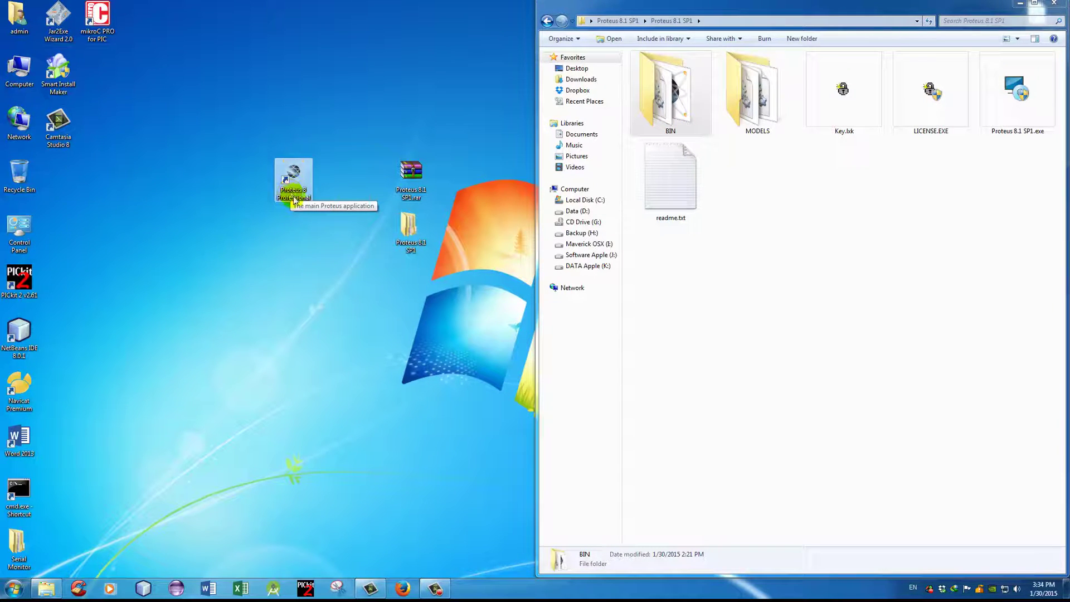
{"action": "right_click", "coordinate": [299, 194]}
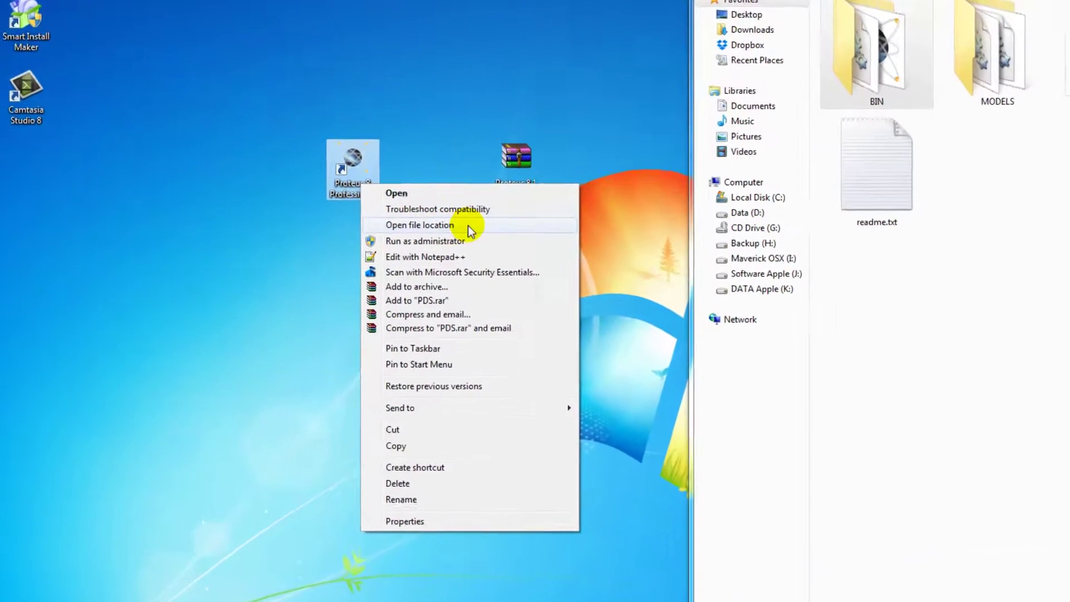
{"action": "left_click", "coordinate": [507, 227]}
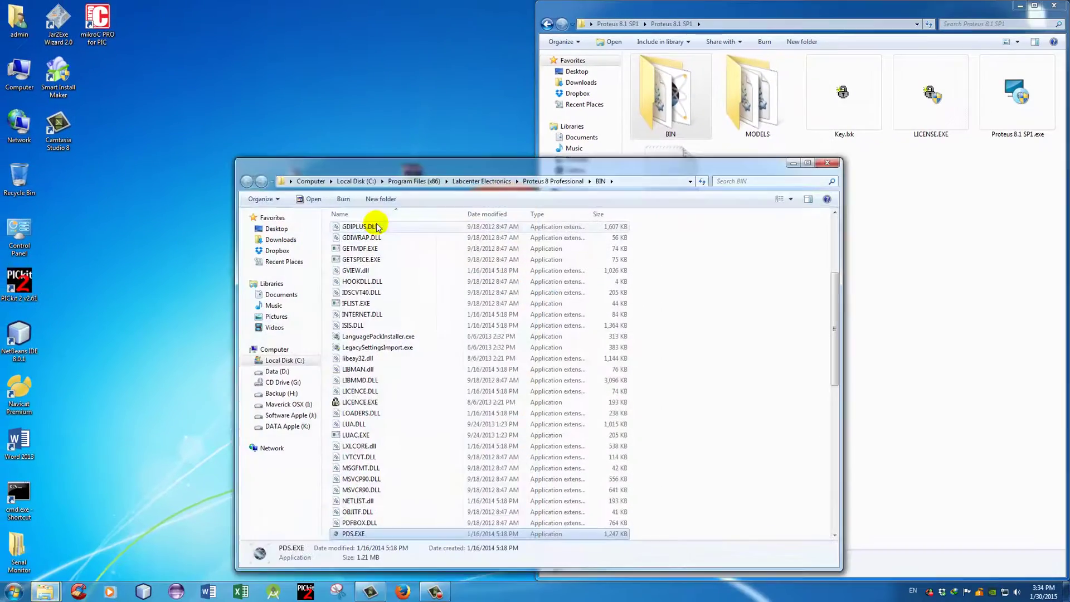
Place the installed program's BIN window beside the package window and open the package's BIN folder.
{"action": "left_click_drag", "start_coordinate": [390, 168], "coordinate": [144, 164]}
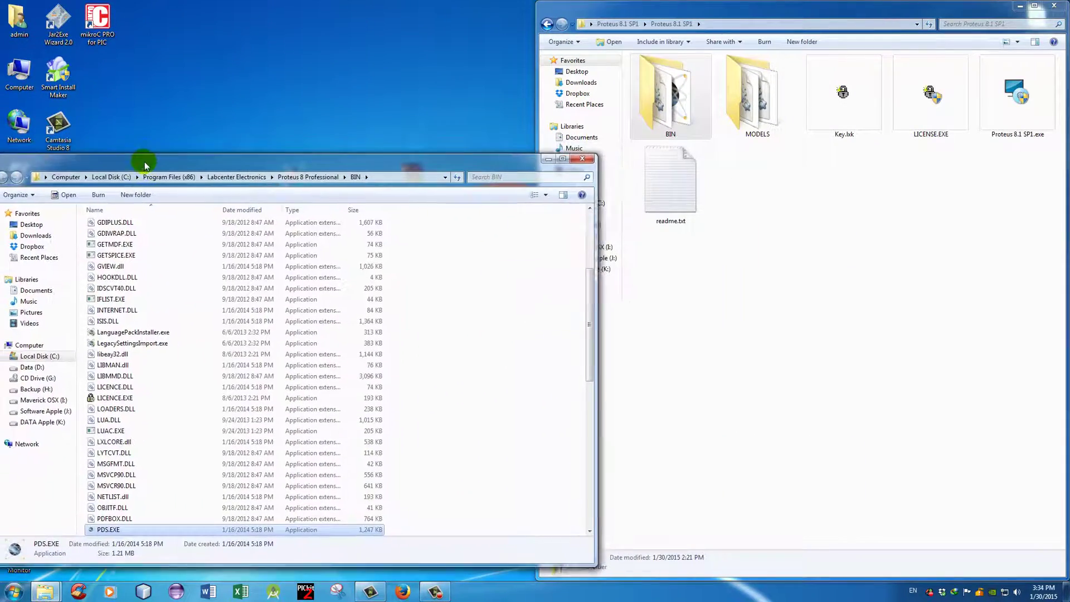
{"action": "left_click", "coordinate": [663, 136]}
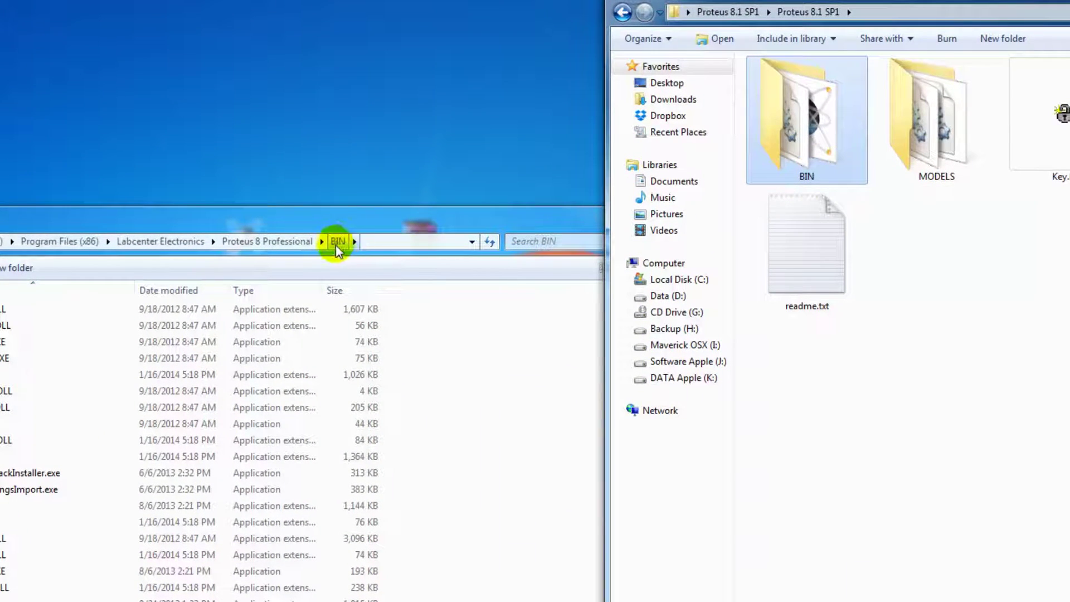
{"action": "double_click", "coordinate": [808, 139]}
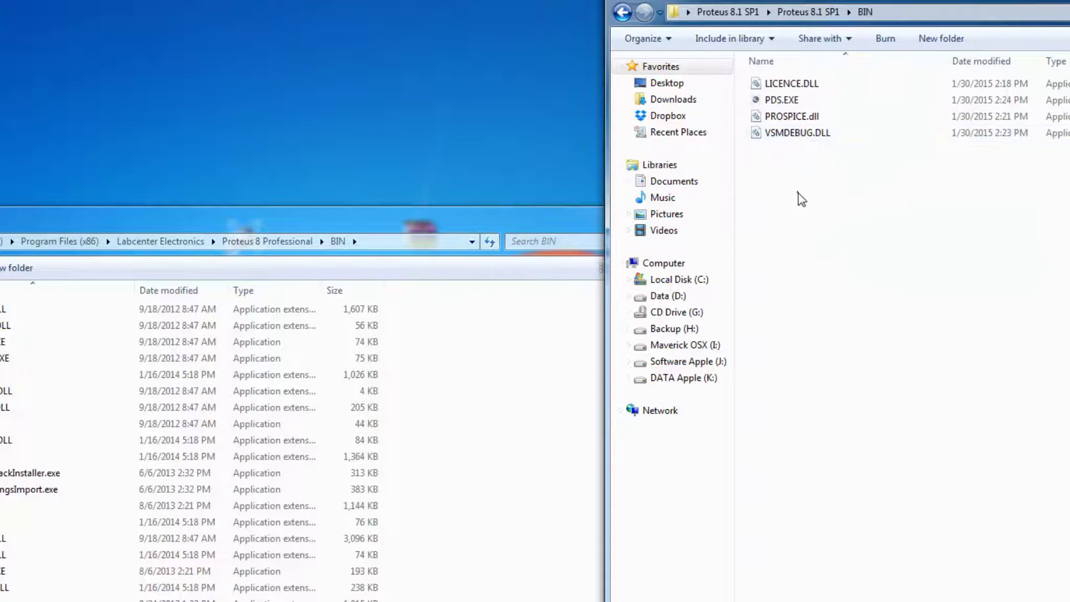
Copy all four files from the package's BIN folder and paste them into the installed program's BIN folder.
{"action": "left_click_drag", "start_coordinate": [801, 199], "coordinate": [747, 75]}
{"action": "right_click", "coordinate": [770, 118]}
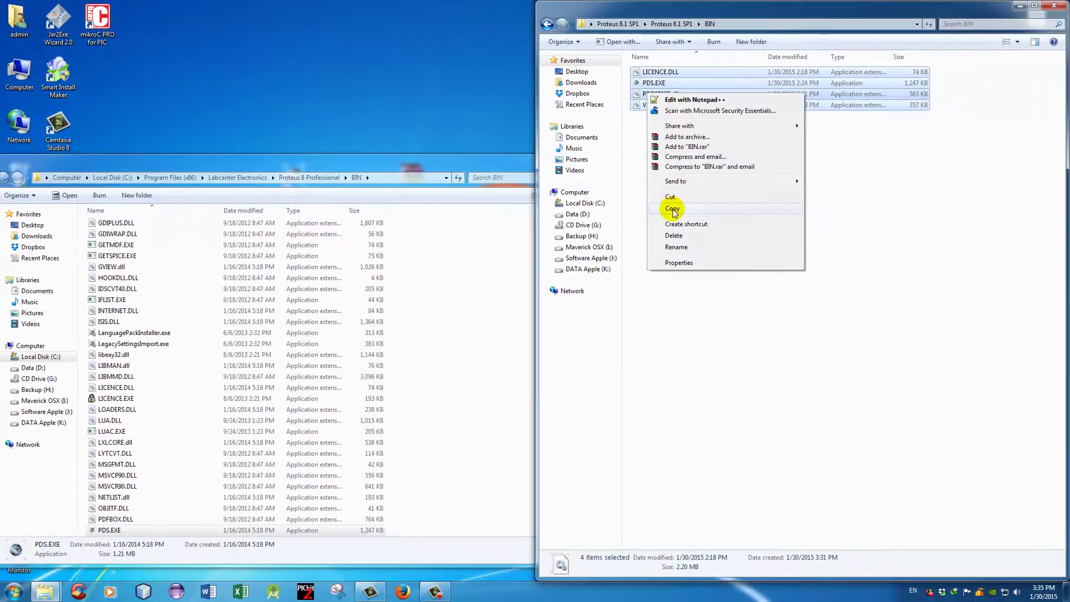
{"action": "left_click", "coordinate": [672, 209]}
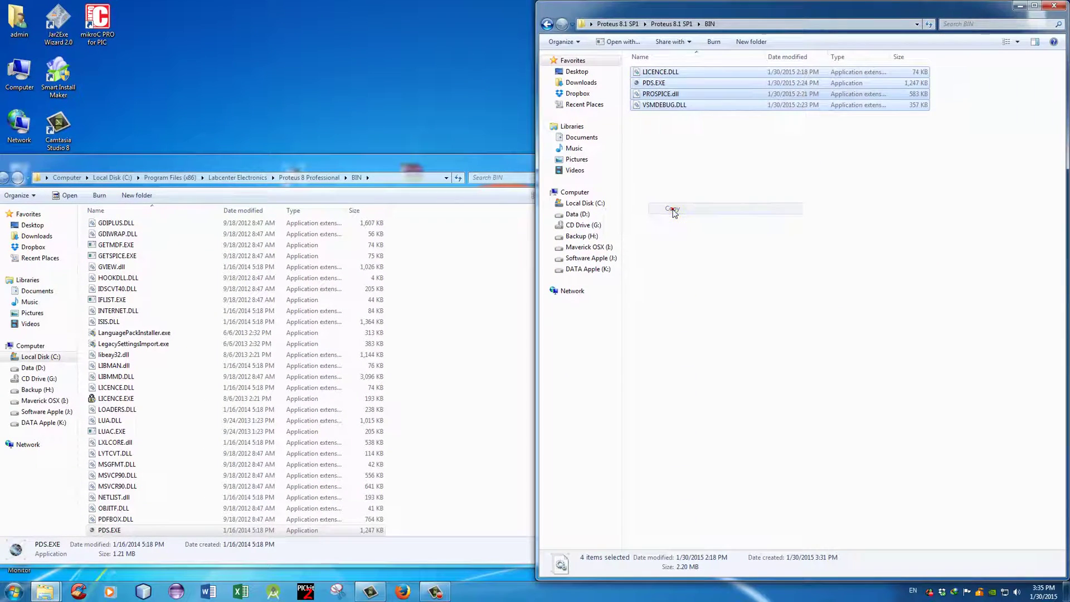
{"action": "left_click", "coordinate": [457, 273]}
{"action": "right_click", "coordinate": [447, 273]}
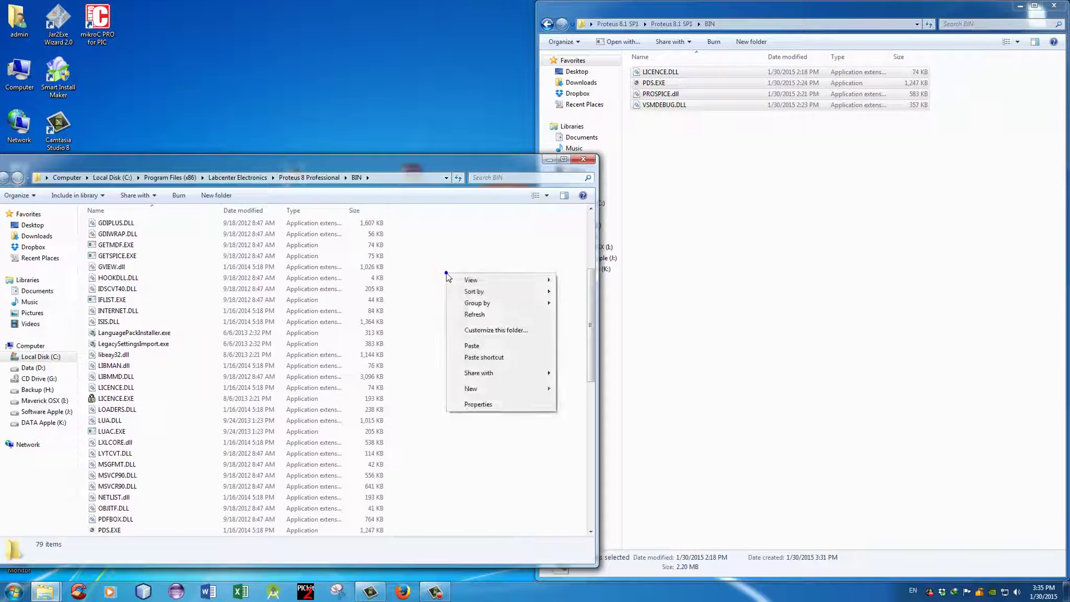
{"action": "left_click", "coordinate": [472, 346]}
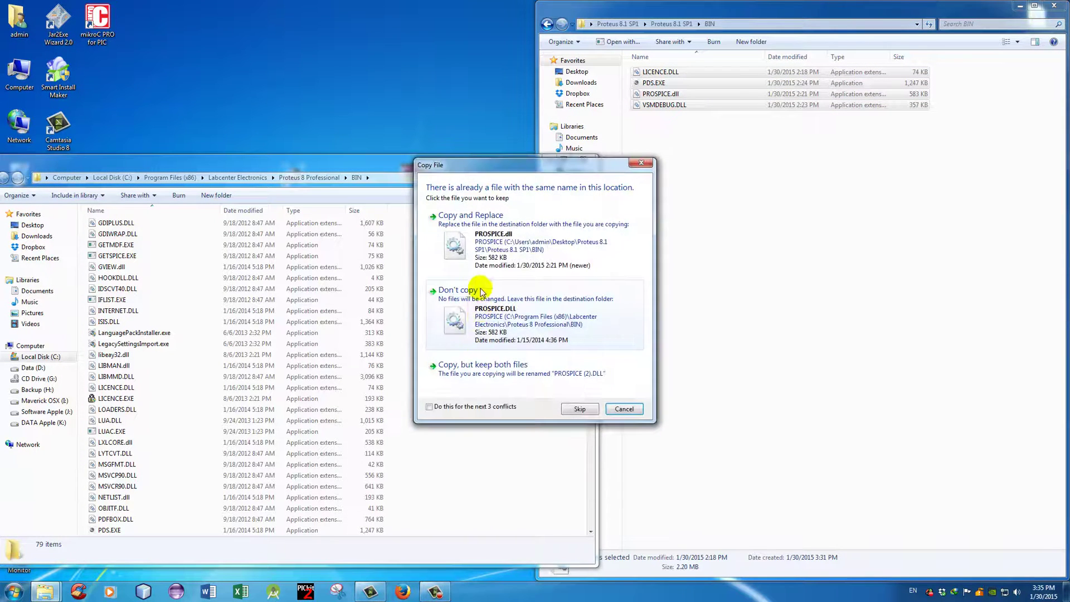
Copy and replace the existing files for all conflicts, and close the installed program's BIN folder window.
{"action": "left_click", "coordinate": [456, 408]}
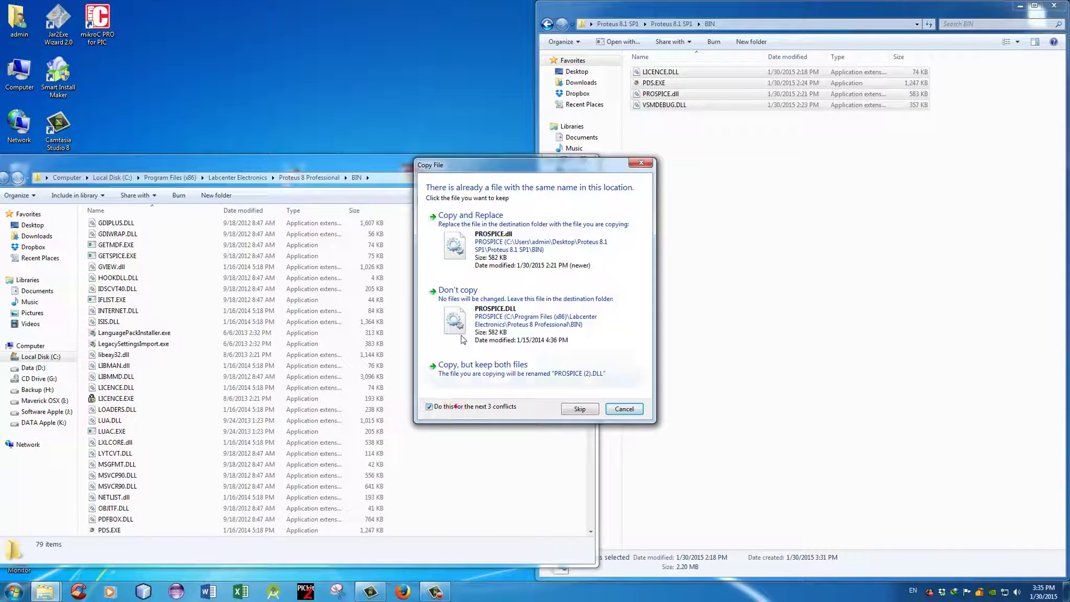
{"action": "left_click", "coordinate": [470, 248]}
{"action": "left_click", "coordinate": [524, 332]}
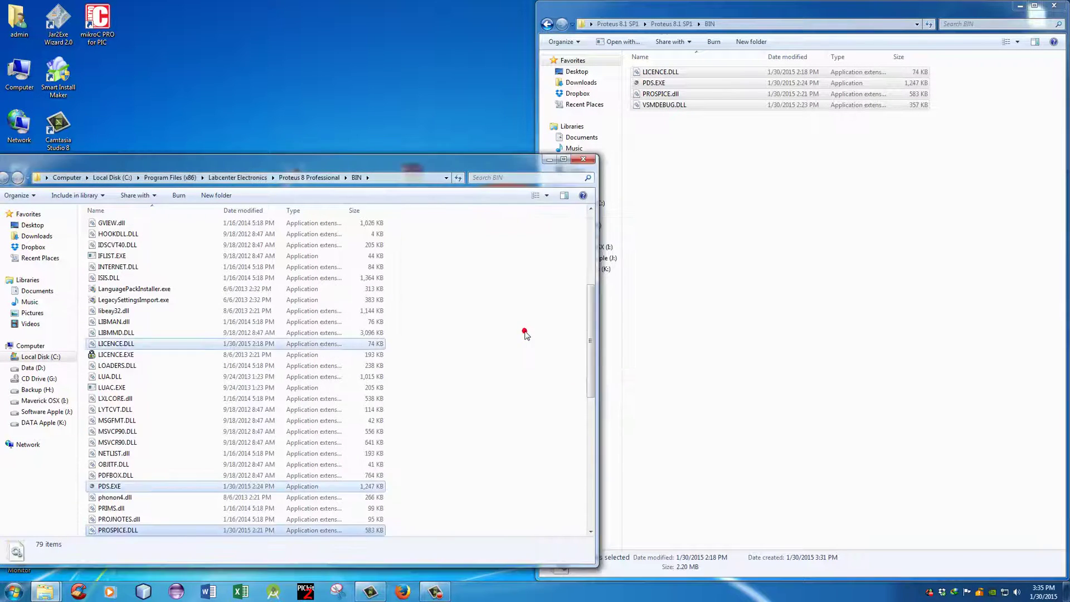
{"action": "left_click", "coordinate": [520, 343]}
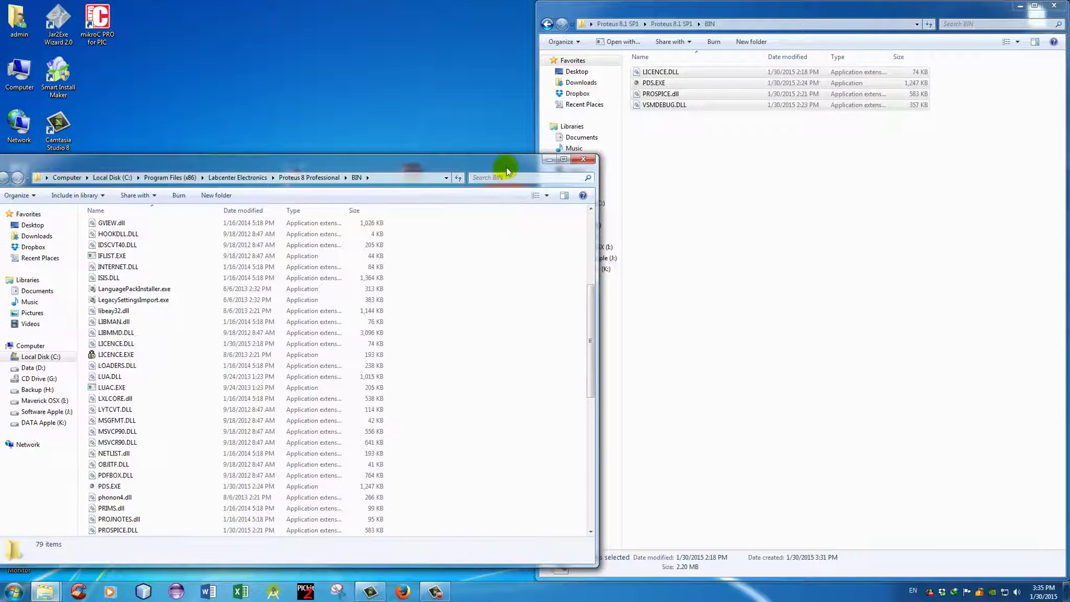
{"action": "left_click_drag", "start_coordinate": [506, 168], "coordinate": [505, 146]}
{"action": "left_click", "coordinate": [583, 138]}
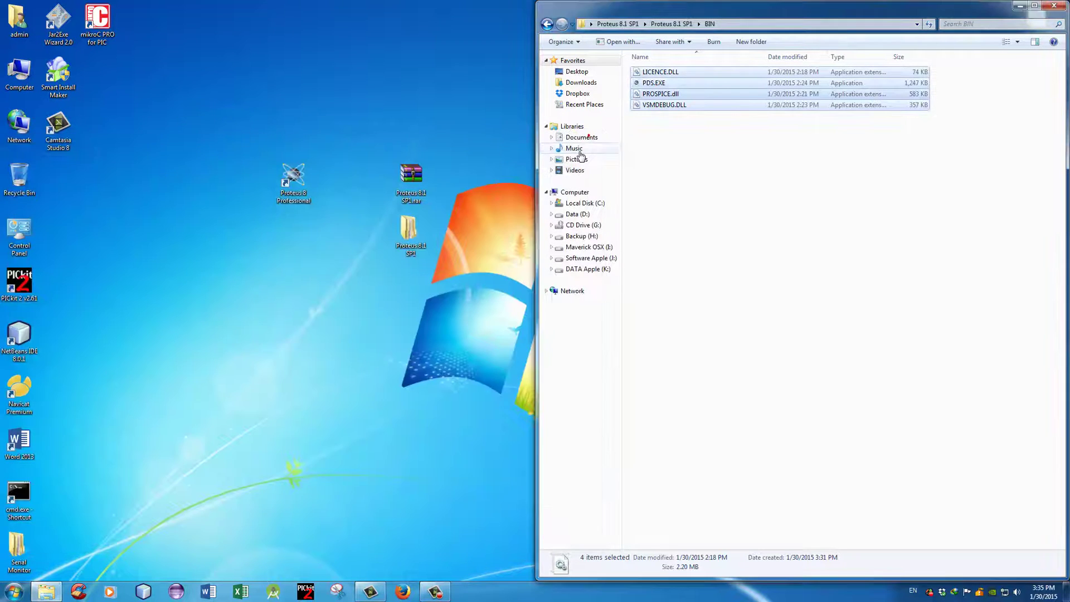
Return to the package's main folder, open its MODELS folder and copy all the DLL files in it.
{"action": "left_click", "coordinate": [550, 27]}
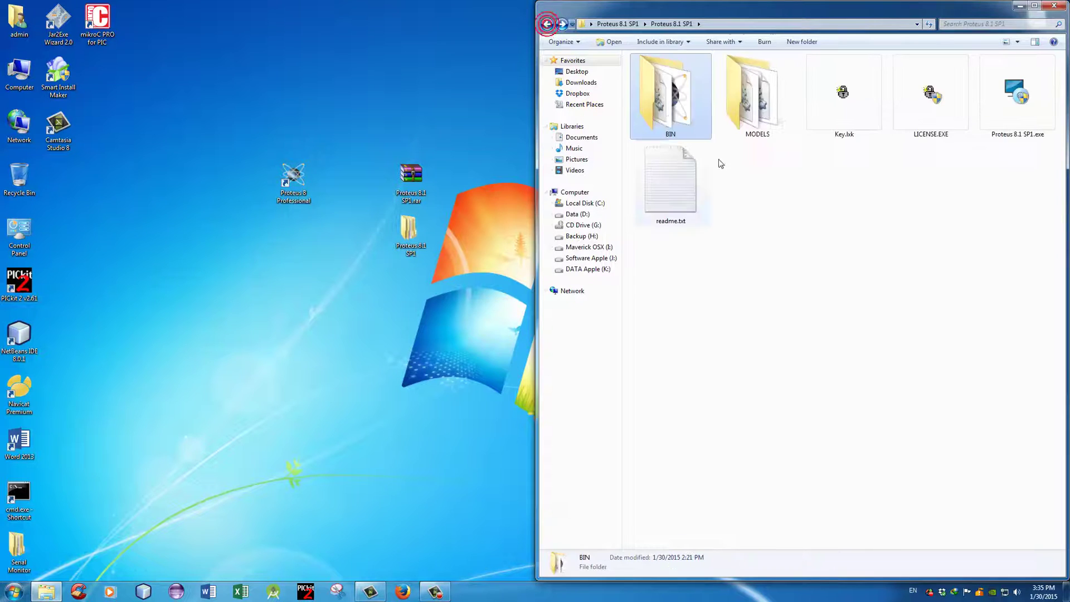
{"action": "left_click", "coordinate": [741, 132]}
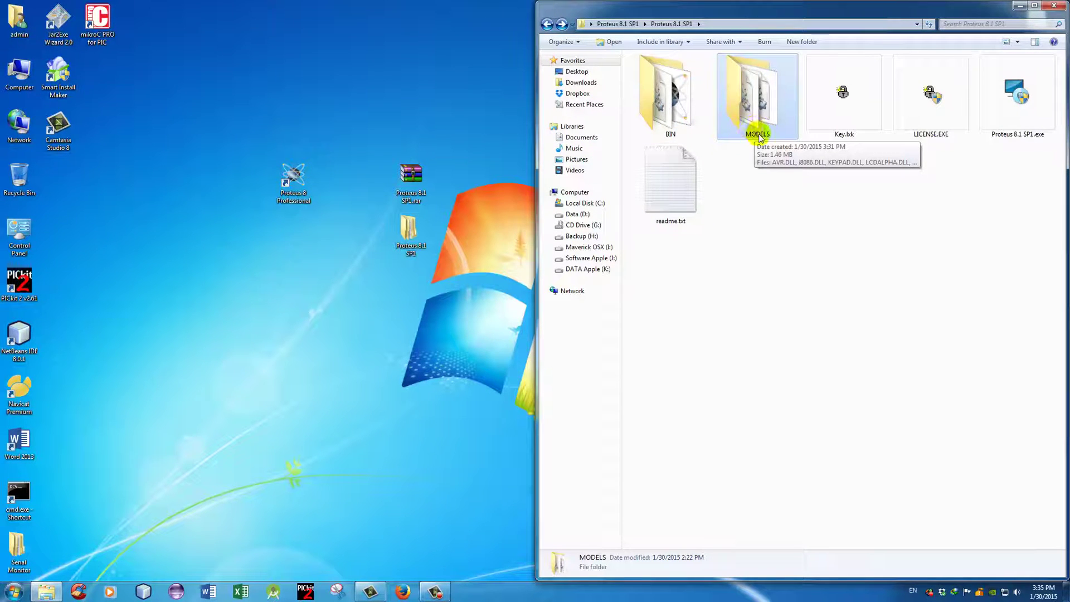
{"action": "double_click", "coordinate": [753, 134]}
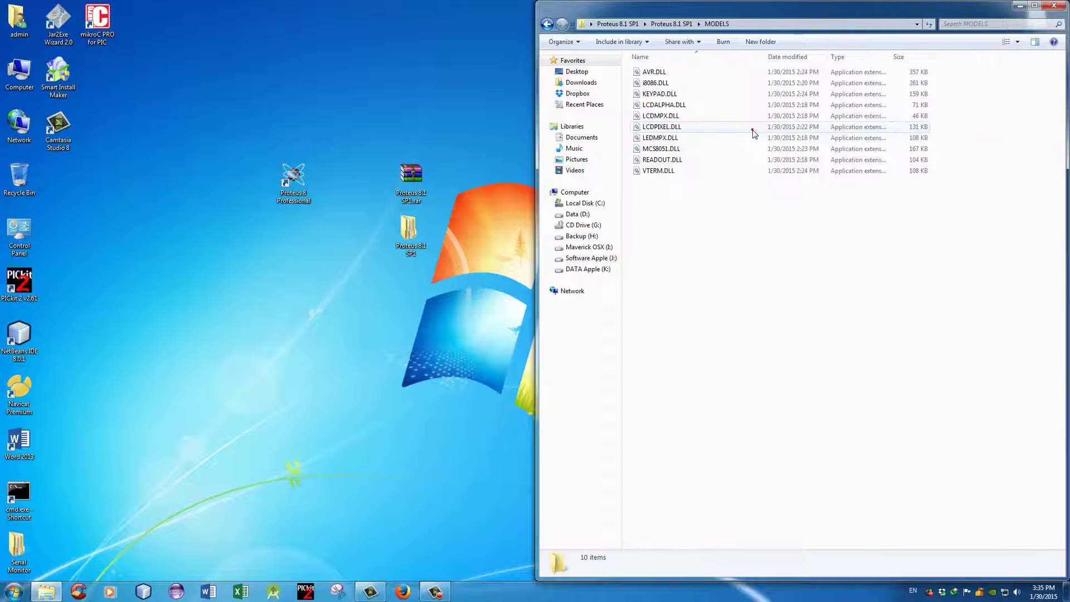
{"action": "left_click_drag", "start_coordinate": [671, 220], "coordinate": [637, 71]}
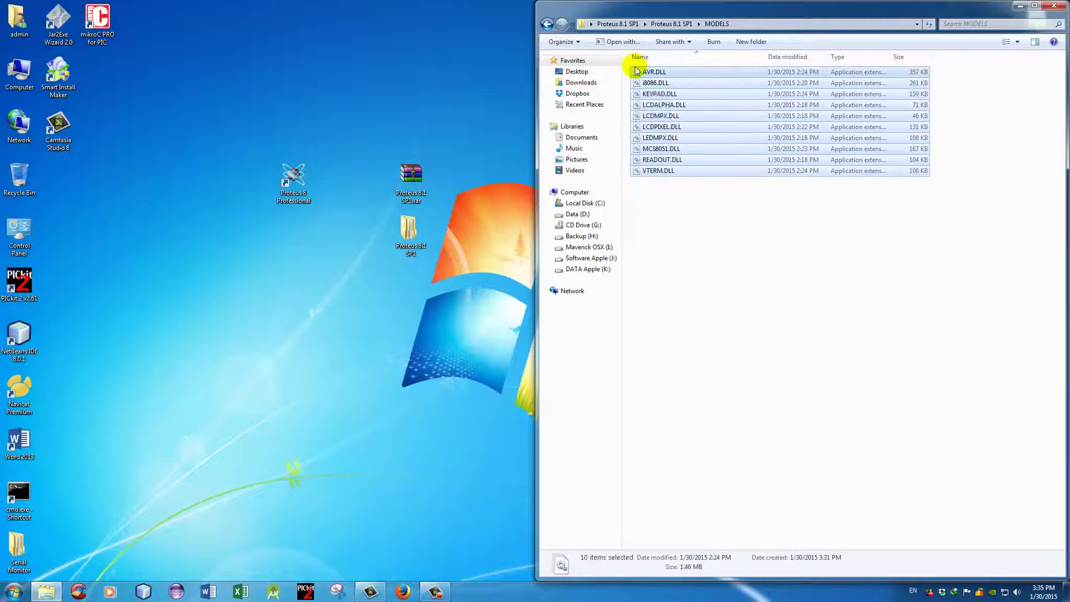
{"action": "right_click", "coordinate": [661, 122]}
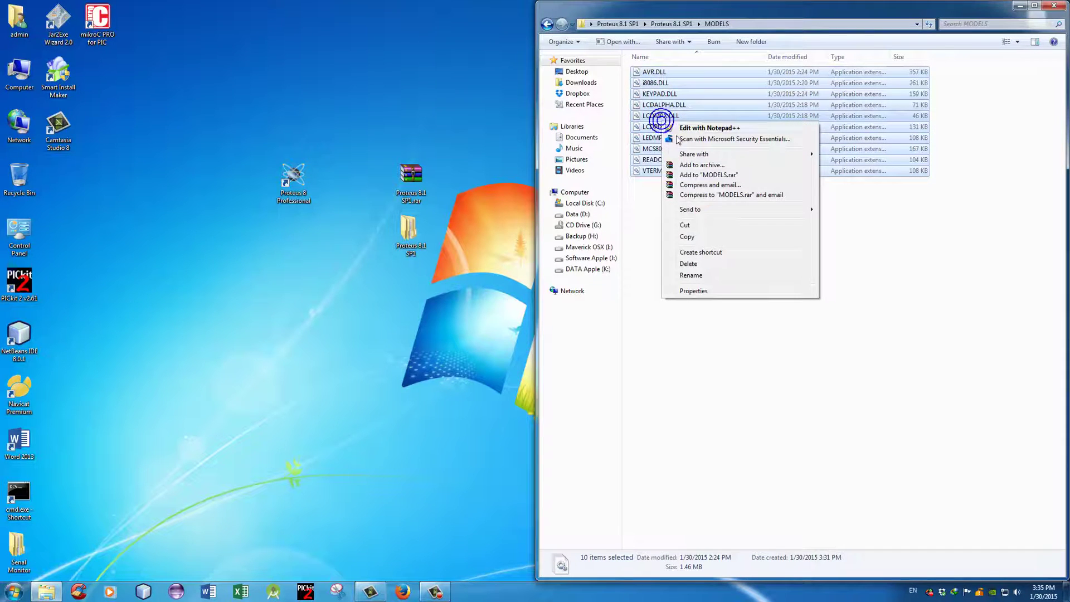
{"action": "left_click", "coordinate": [690, 237]}
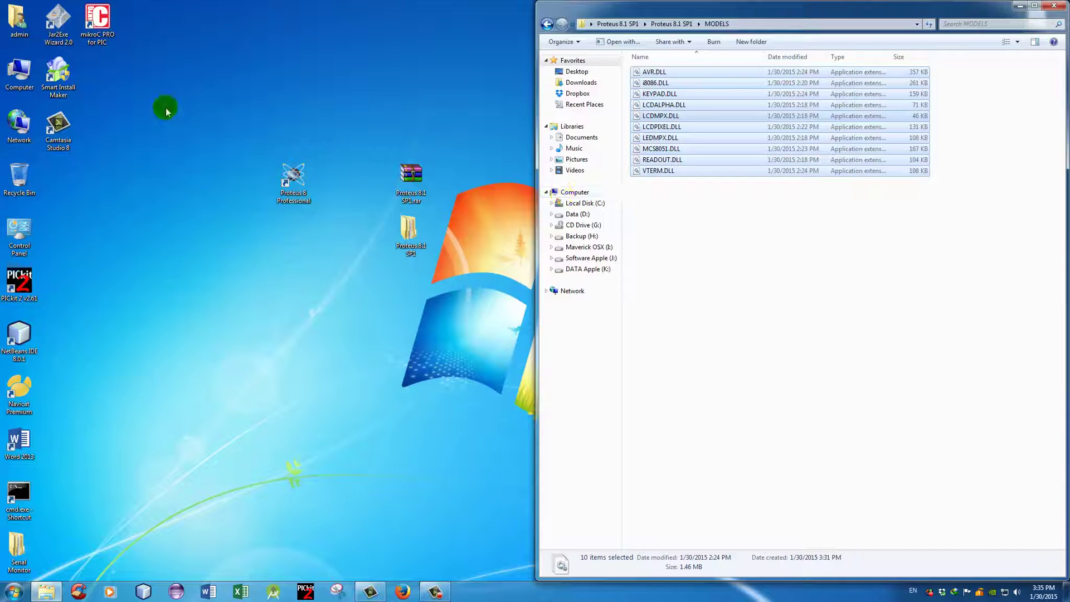
Open the folder C:\ProgramData\Labcenter Electronics\Proteus 8 Professional\MODELS in a new window.
{"action": "double_click", "coordinate": [28, 86]}
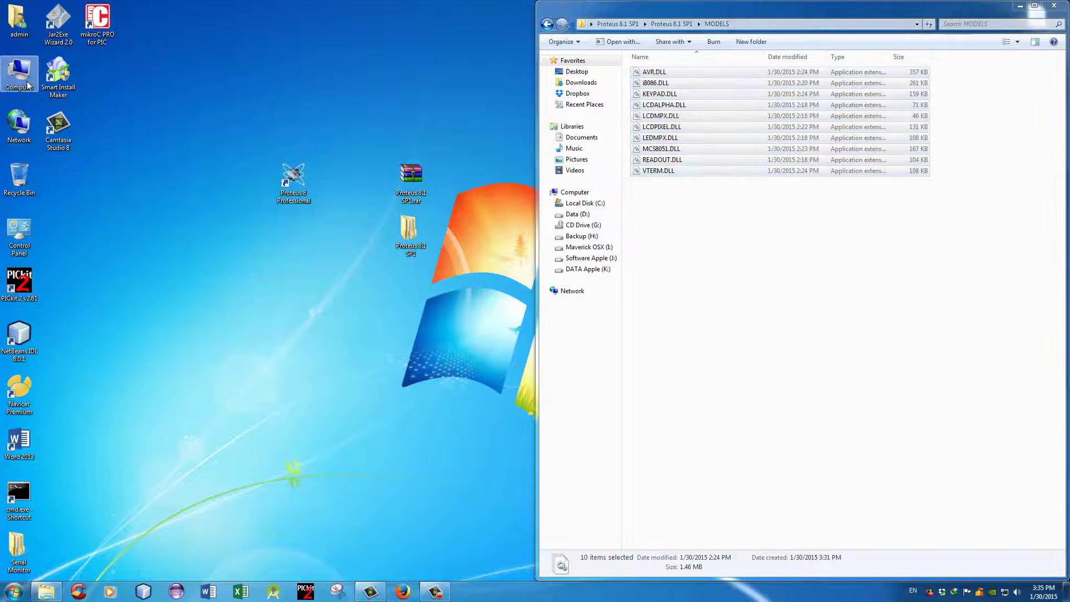
{"action": "left_click_drag", "start_coordinate": [161, 136], "coordinate": [195, 93]}
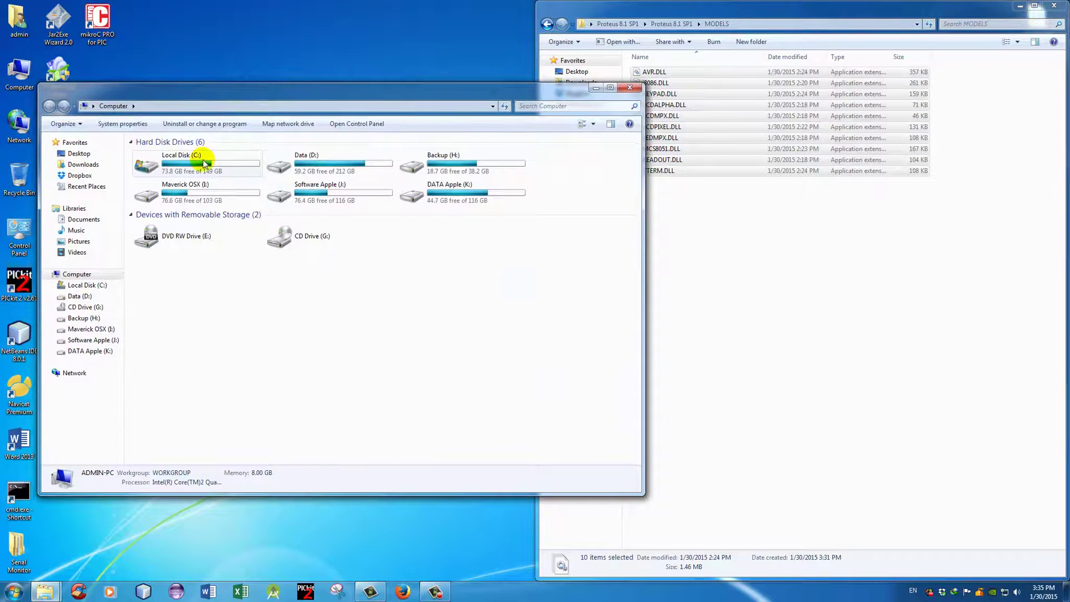
{"action": "left_click", "coordinate": [204, 163]}
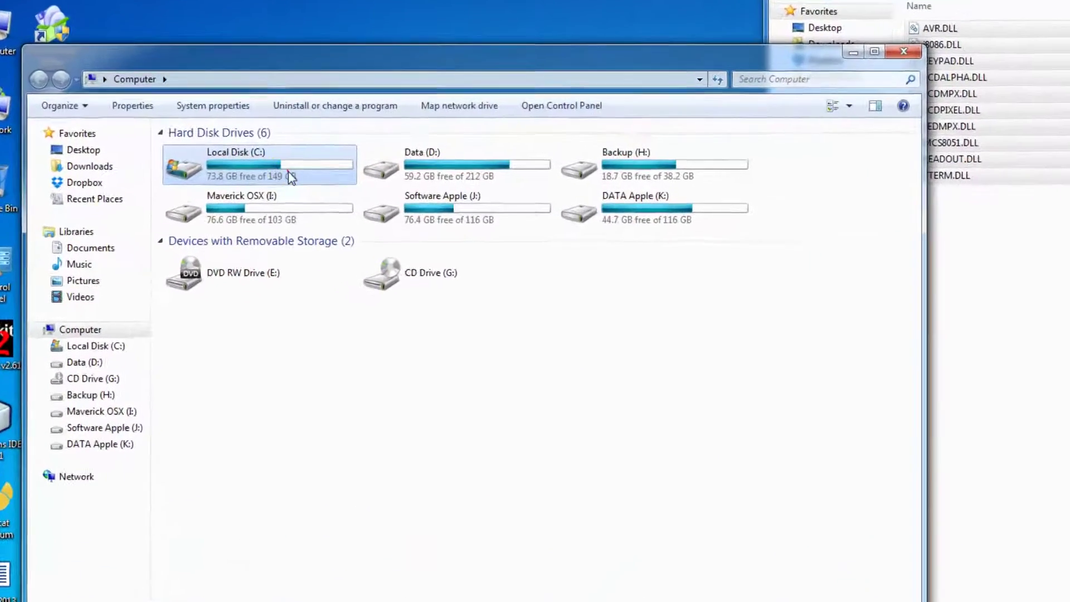
{"action": "double_click", "coordinate": [217, 168]}
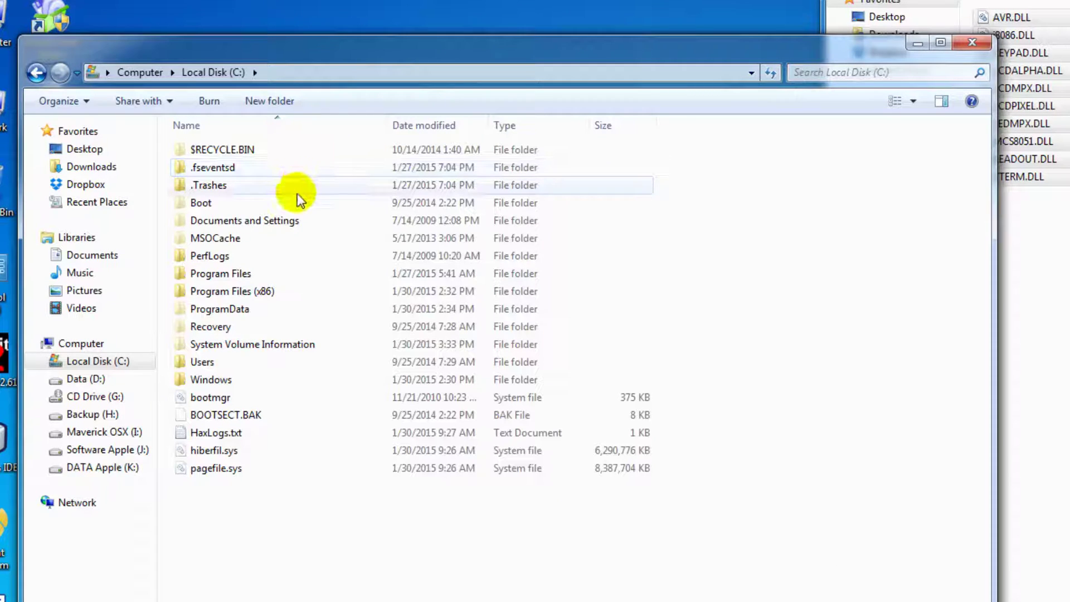
{"action": "left_click", "coordinate": [236, 309]}
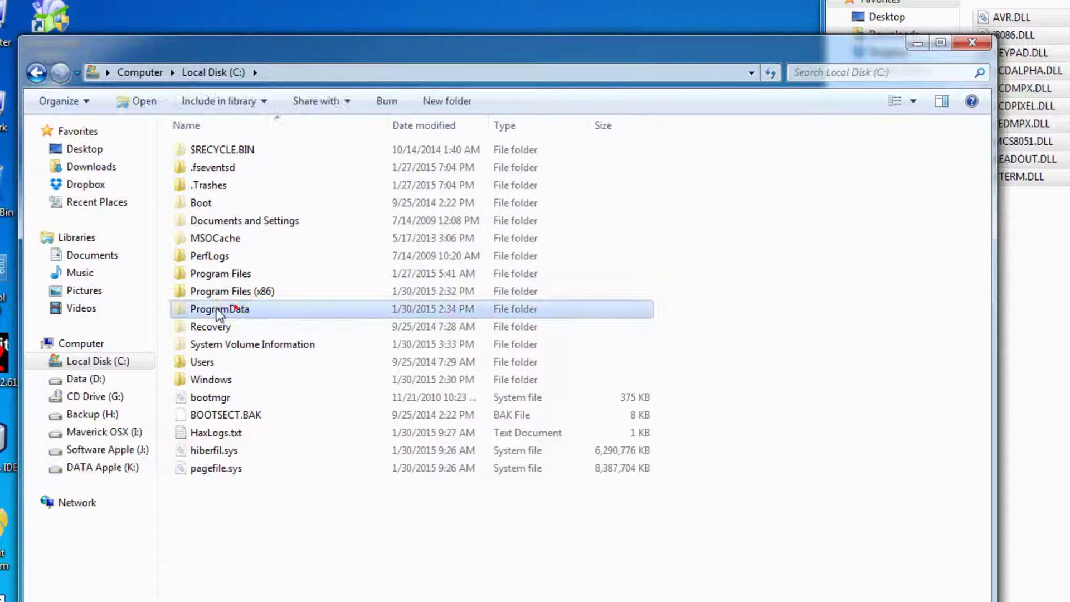
{"action": "double_click", "coordinate": [260, 310]}
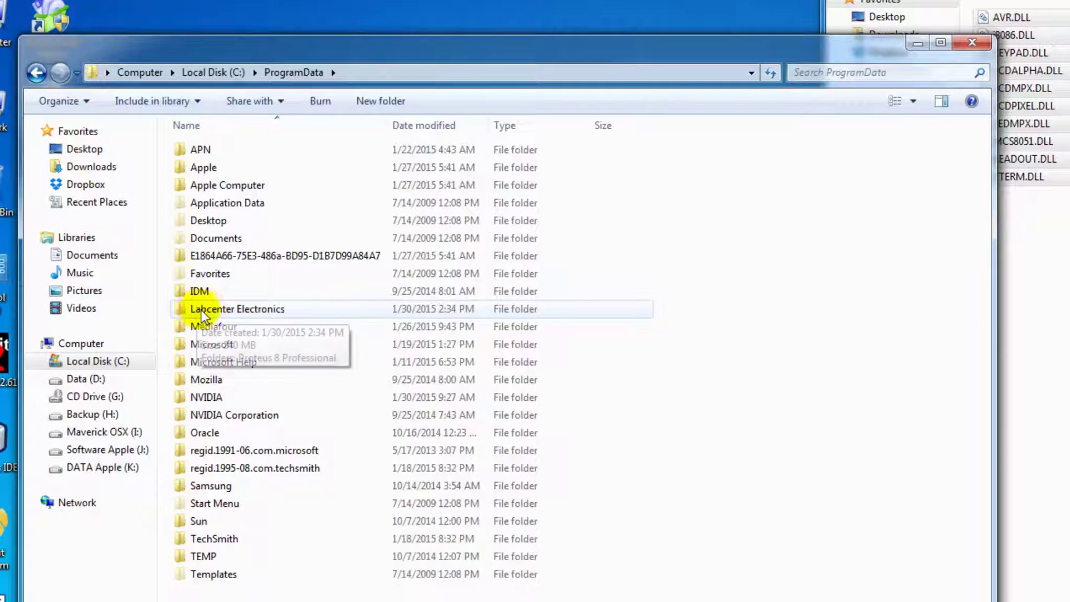
{"action": "left_click", "coordinate": [289, 310]}
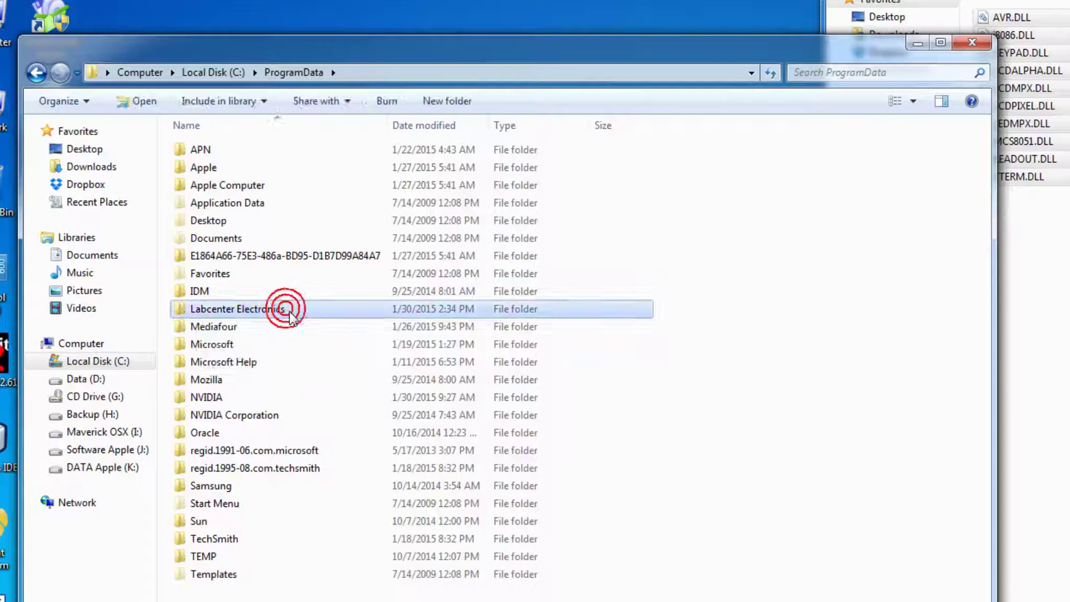
{"action": "double_click", "coordinate": [346, 310]}
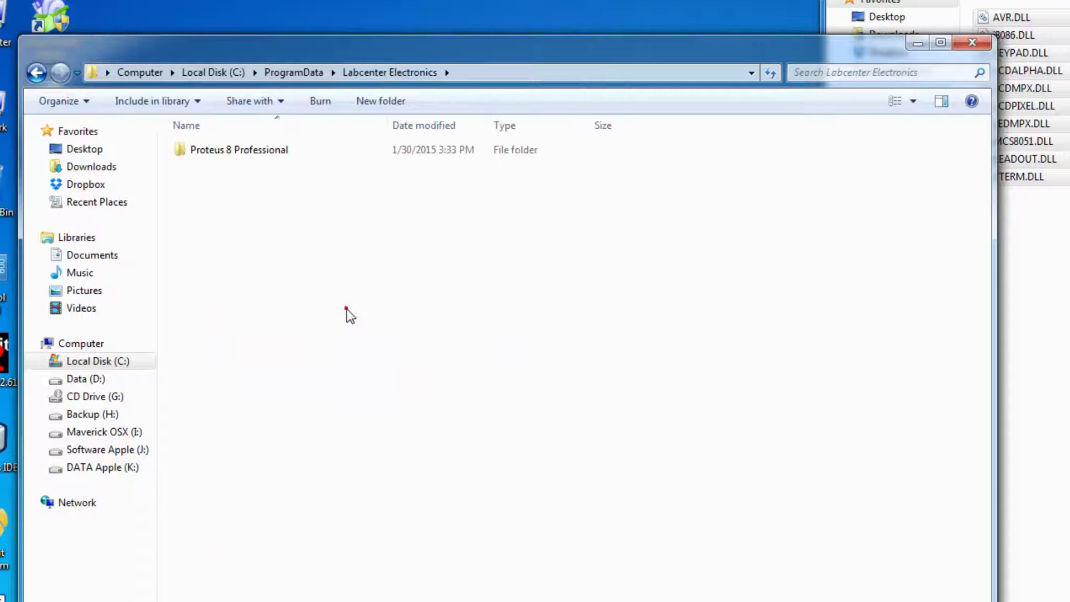
{"action": "double_click", "coordinate": [280, 156]}
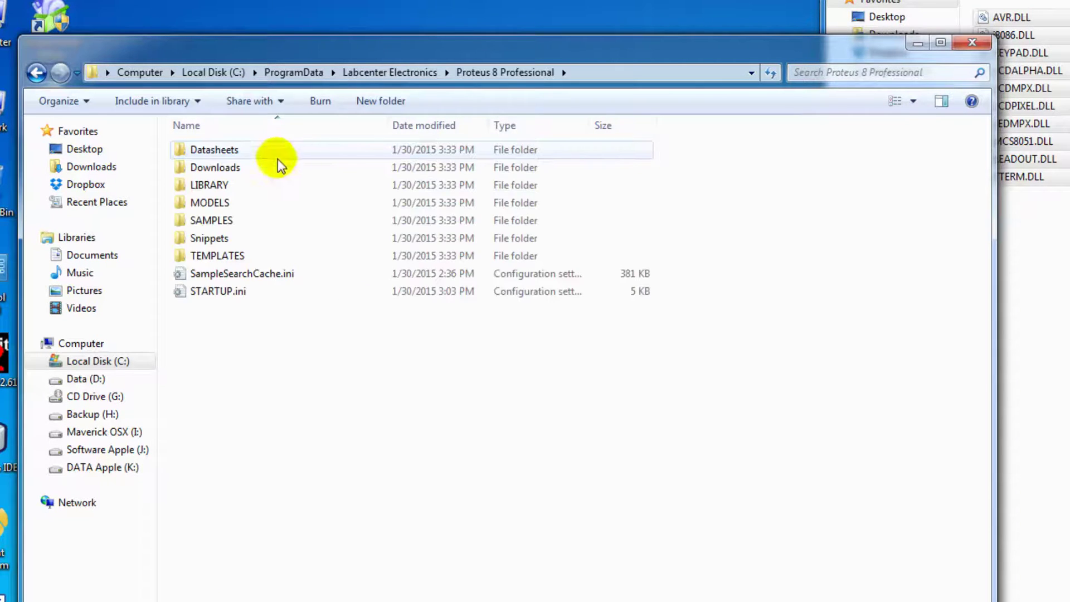
{"action": "double_click", "coordinate": [278, 204]}
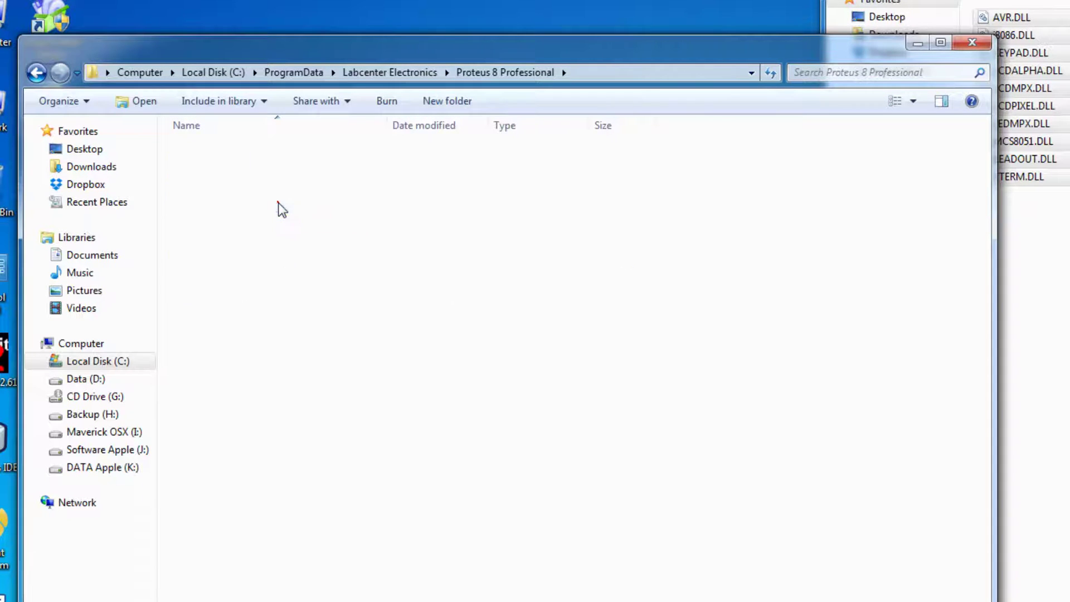
Paste the copied model files into this MODELS folder, replacing all the existing ones, and close its window.
{"action": "right_click", "coordinate": [756, 218]}
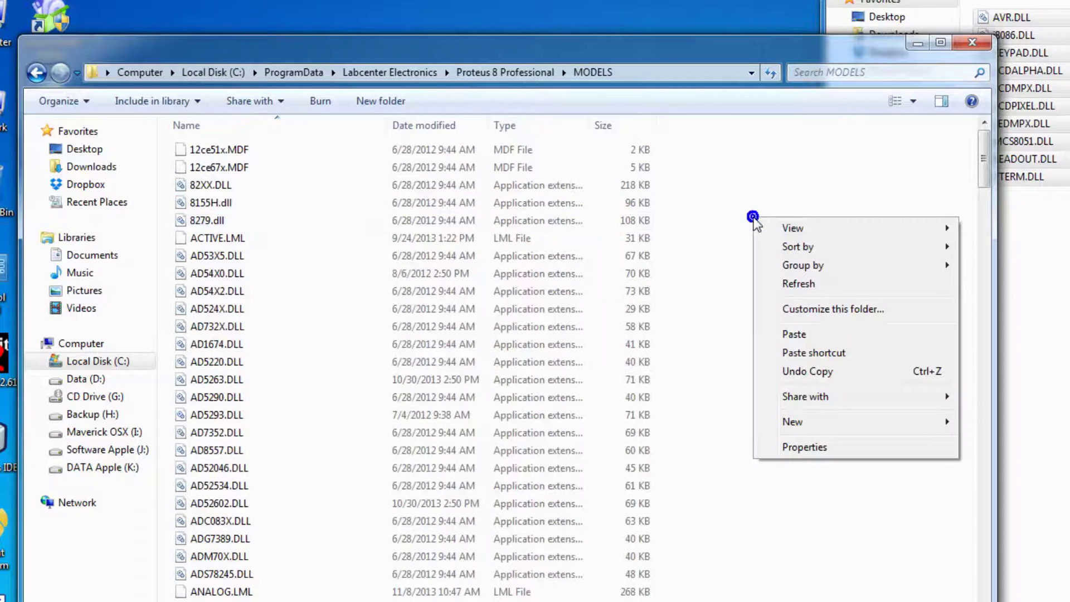
{"action": "left_click", "coordinate": [795, 335]}
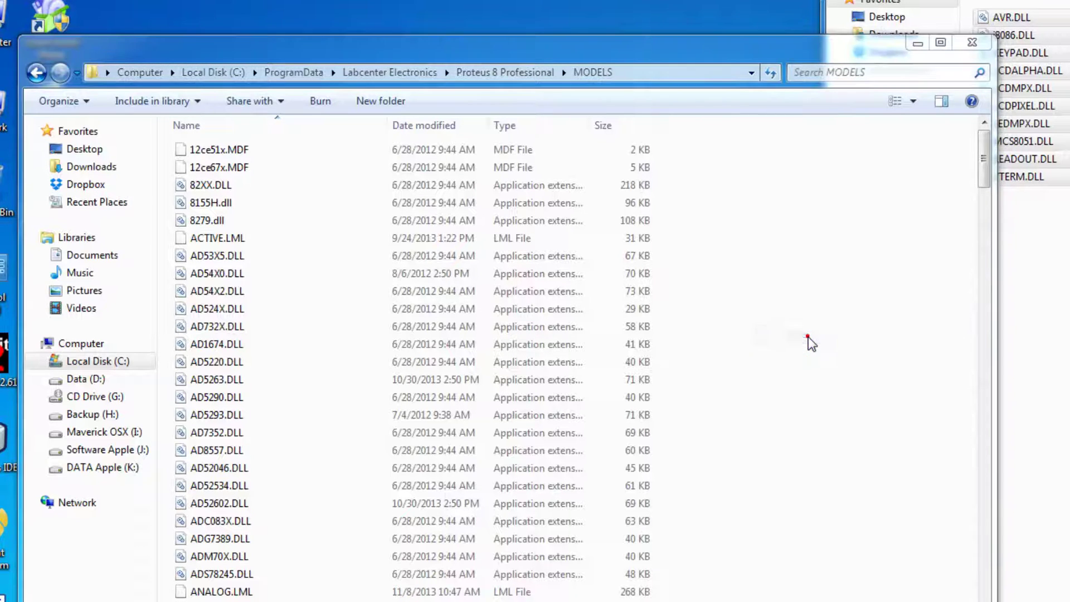
{"action": "left_click", "coordinate": [730, 556]}
{"action": "left_click", "coordinate": [719, 282]}
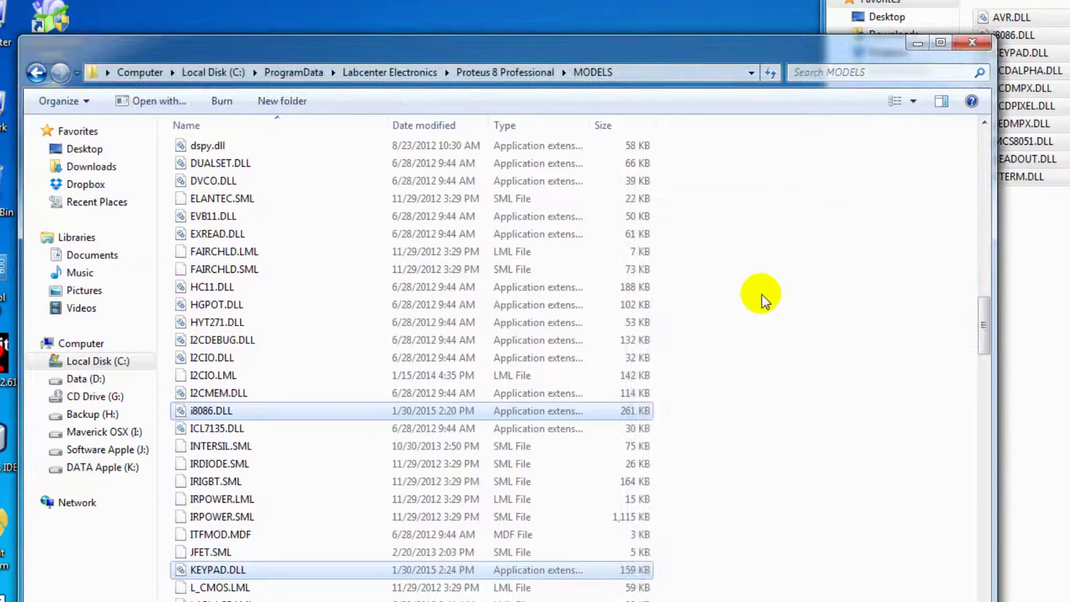
{"action": "left_click", "coordinate": [759, 294]}
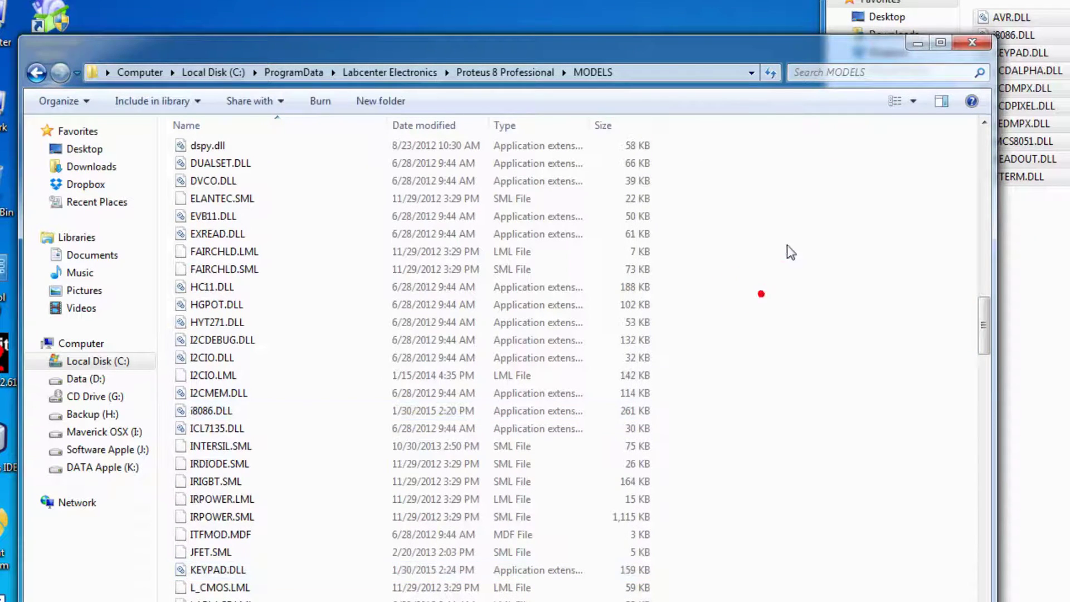
{"action": "left_click", "coordinate": [973, 44]}
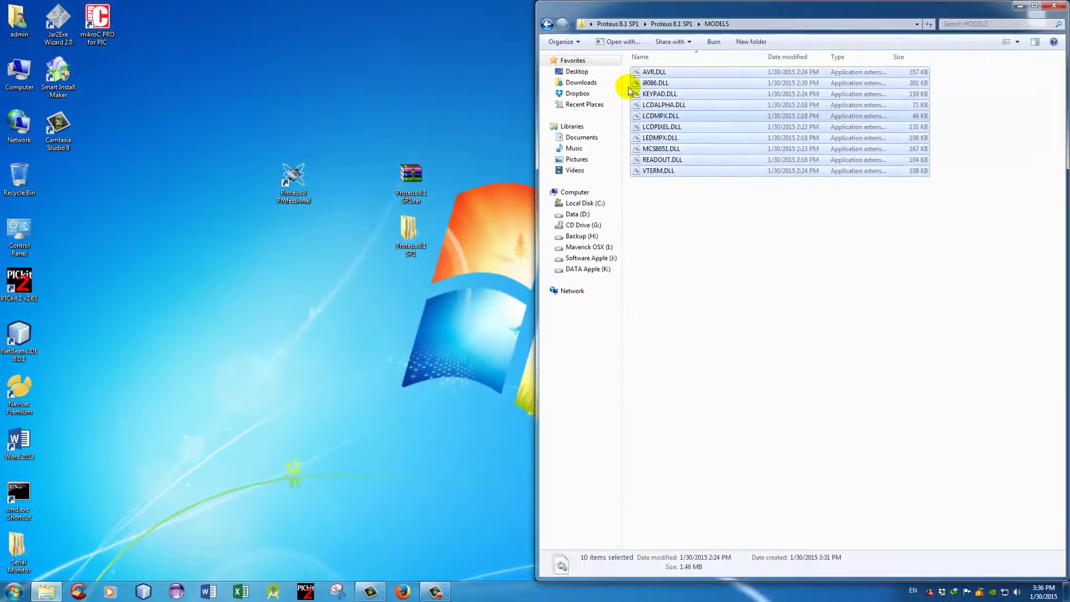
Return the package window to its main folder and launch Proteus 8 Professional from the desktop.
{"action": "left_click", "coordinate": [547, 24]}
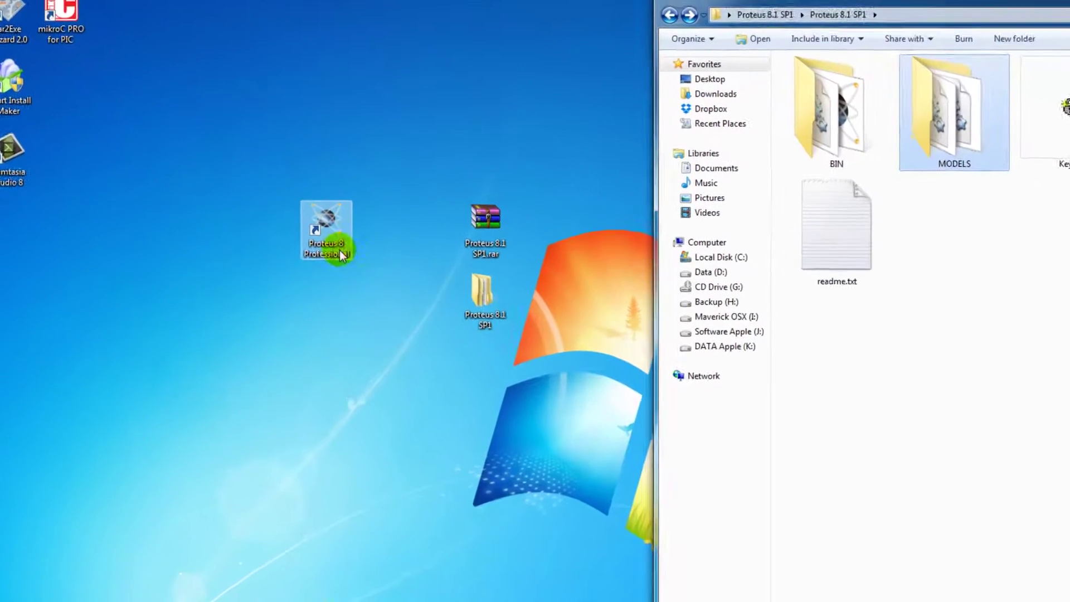
{"action": "left_click", "coordinate": [302, 198]}
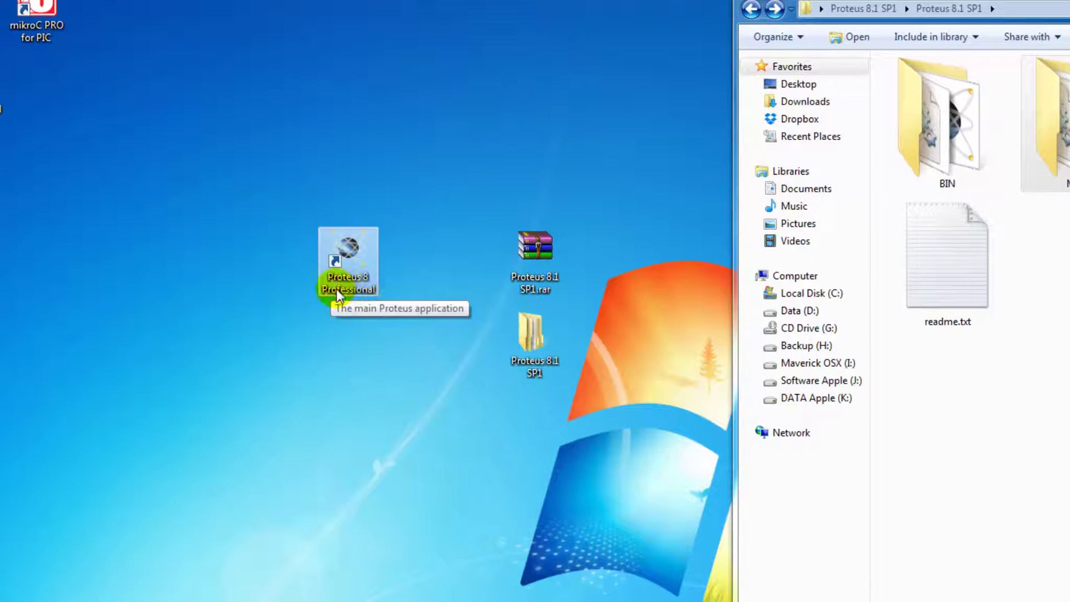
{"action": "double_click", "coordinate": [357, 276]}
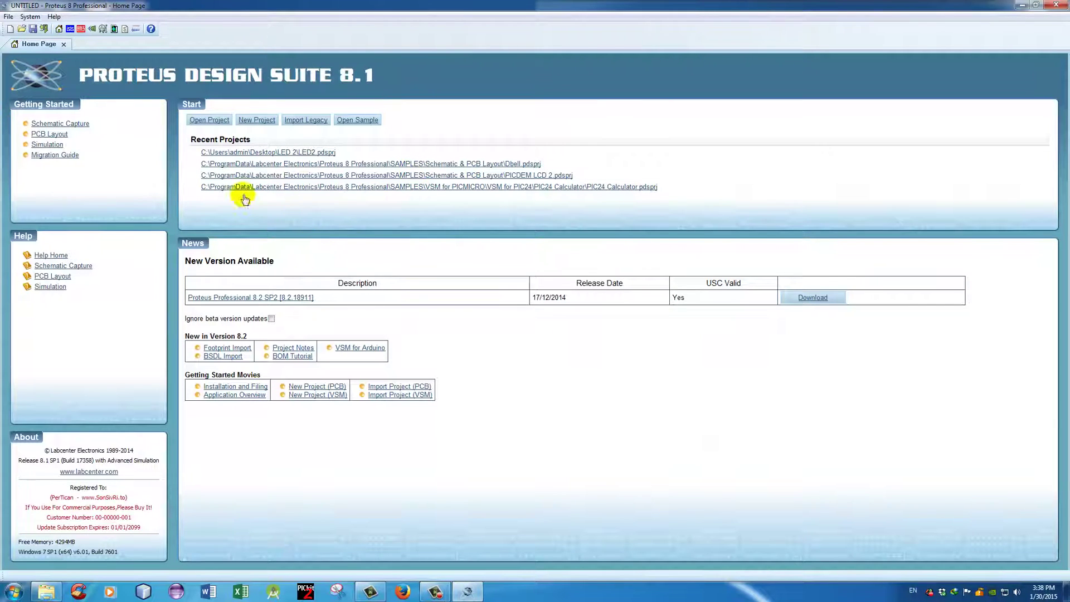
Open the sample project PICDEM LCD 2 from the Schematic & PCB Layout category of the sample projects.
{"action": "left_click", "coordinate": [354, 121]}
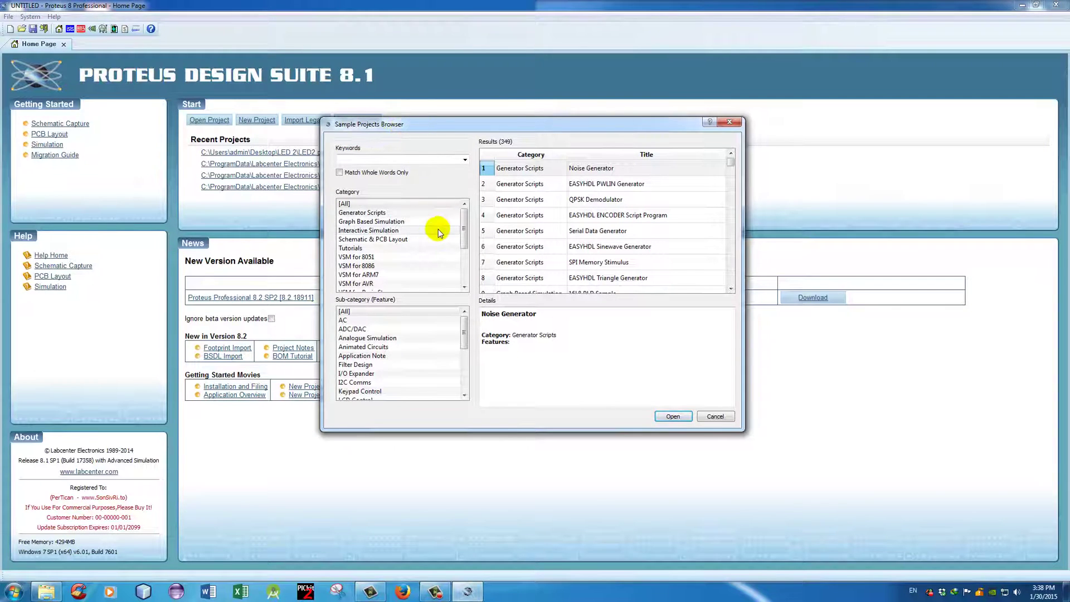
{"action": "left_click", "coordinate": [386, 240]}
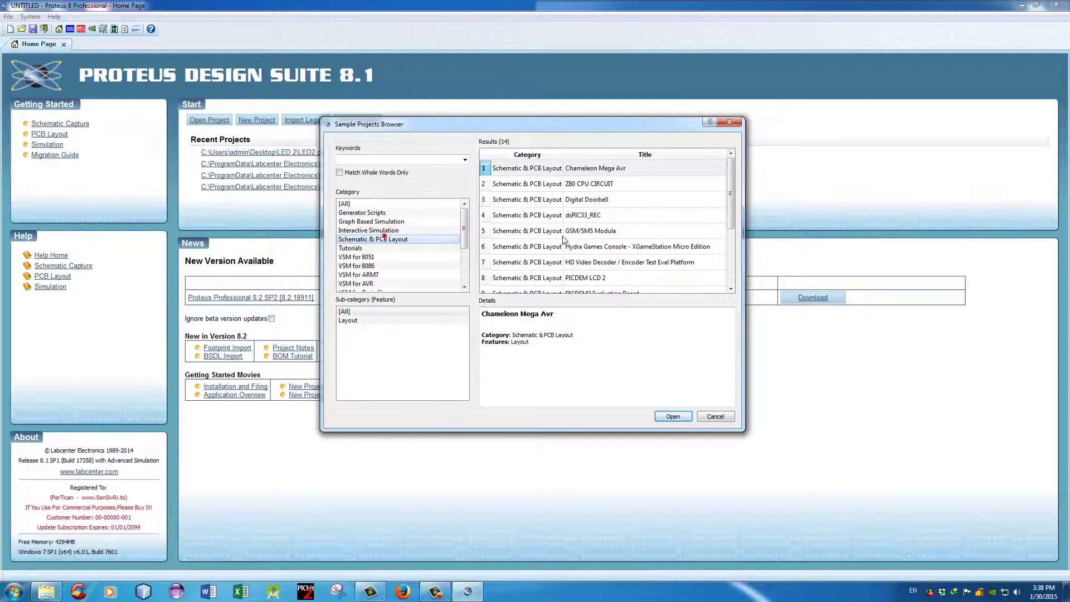
{"action": "left_click", "coordinate": [726, 214]}
{"action": "left_click_drag", "start_coordinate": [730, 219], "coordinate": [728, 255]}
{"action": "left_click", "coordinate": [609, 215]}
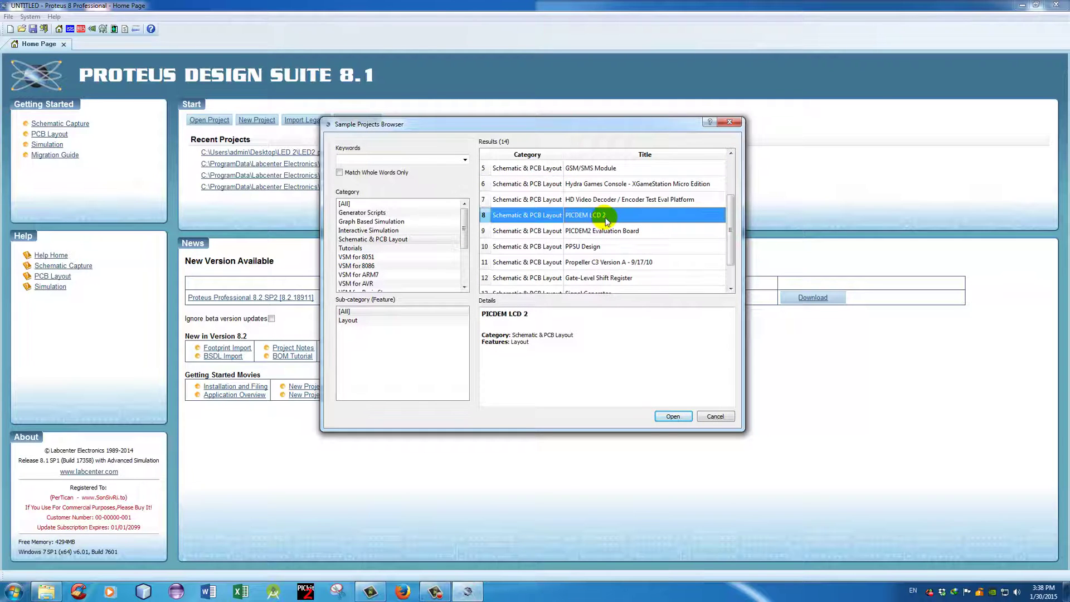
{"action": "left_click", "coordinate": [673, 416]}
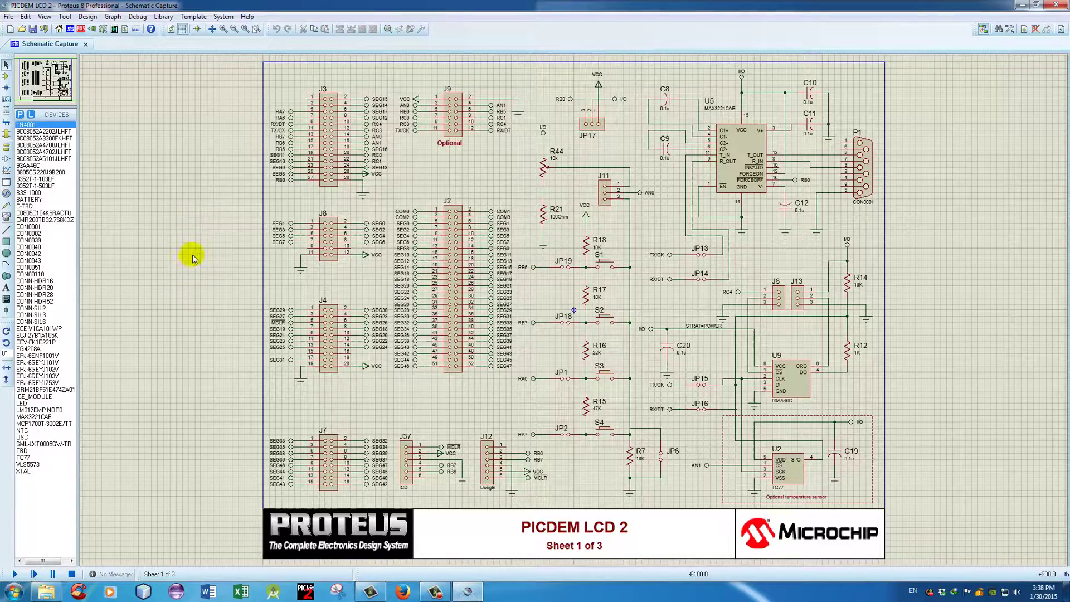
View the project's PCB layout and its board in the 3D Visualizer from several angles, and return to the schematic.
{"action": "left_click", "coordinate": [81, 31]}
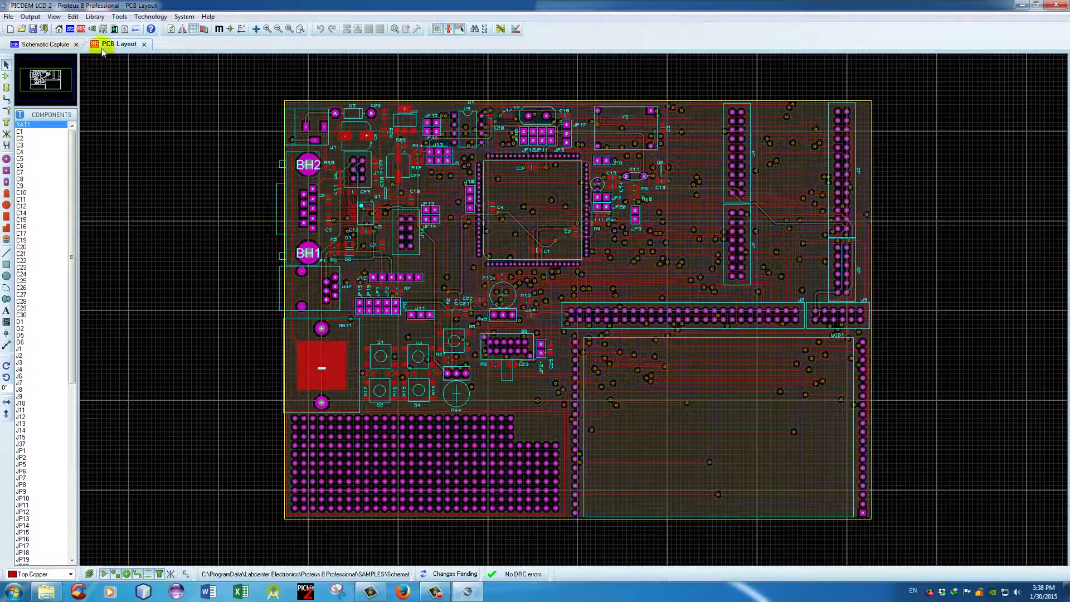
{"action": "left_click", "coordinate": [93, 29]}
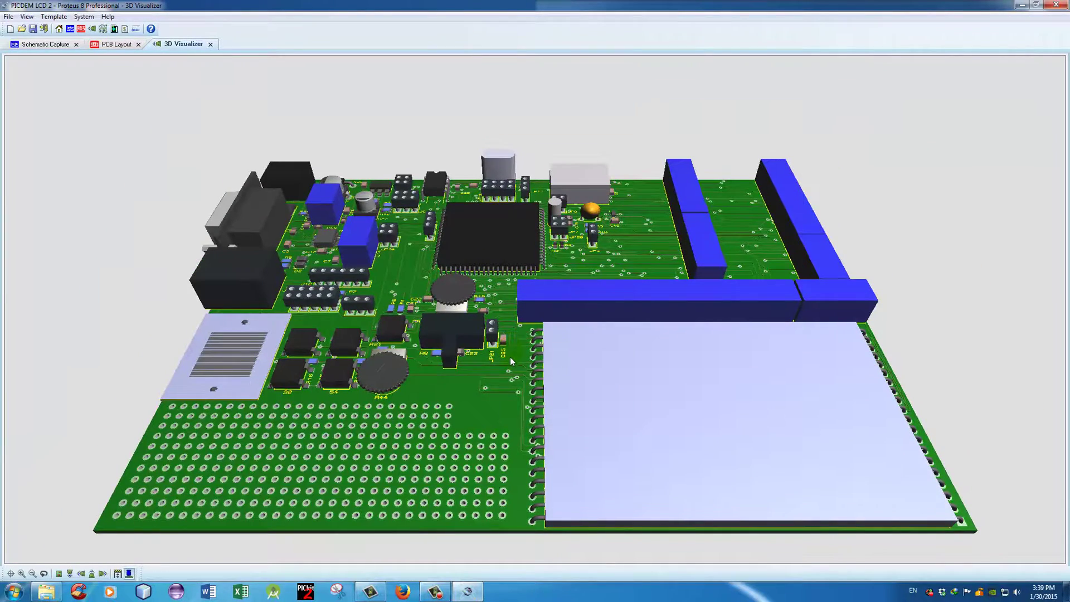
{"action": "middle_click", "coordinate": [510, 361]}
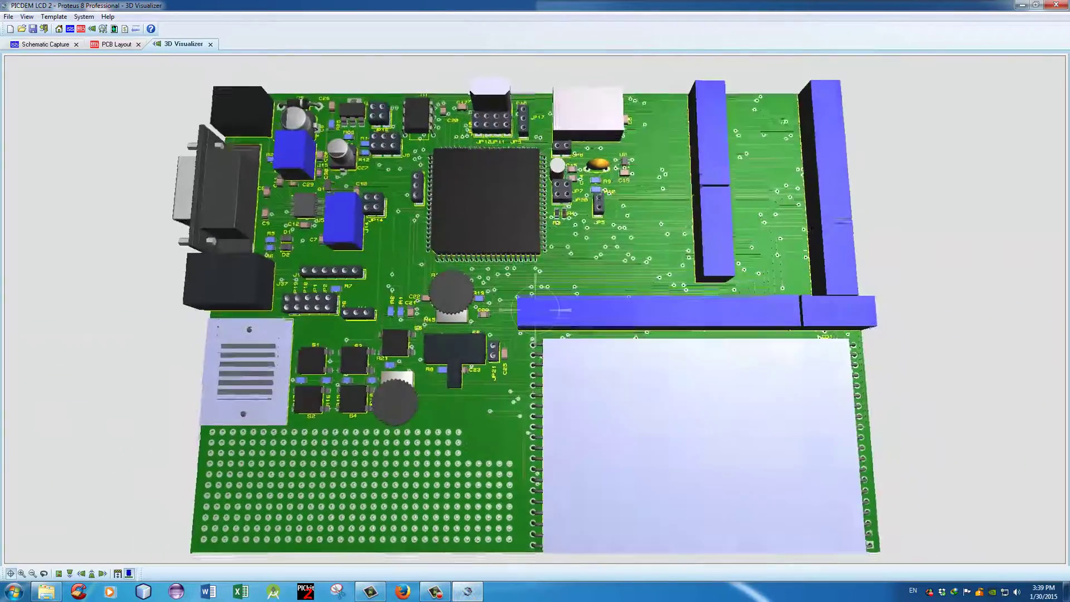
{"action": "middle_click_drag", "start_coordinate": [558, 309], "coordinate": [535, 312]}
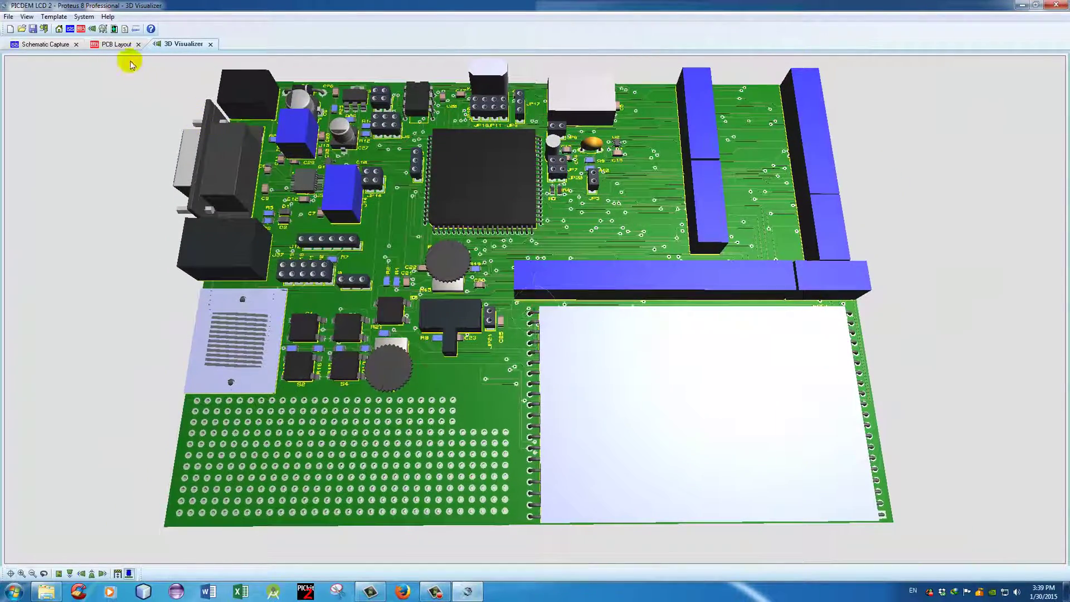
{"action": "left_click", "coordinate": [113, 44]}
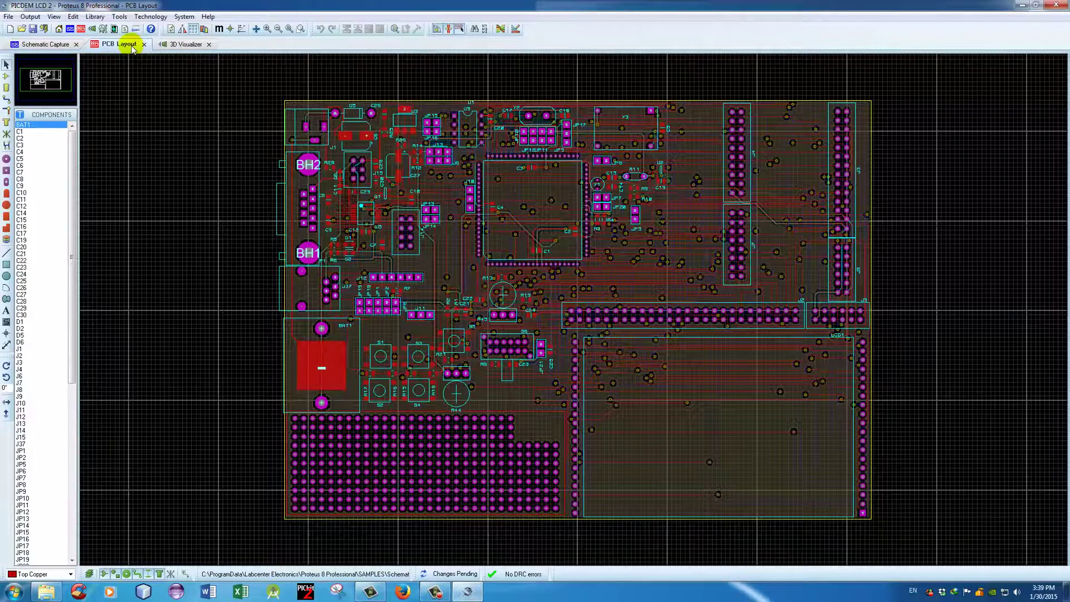
{"action": "left_click", "coordinate": [49, 45]}
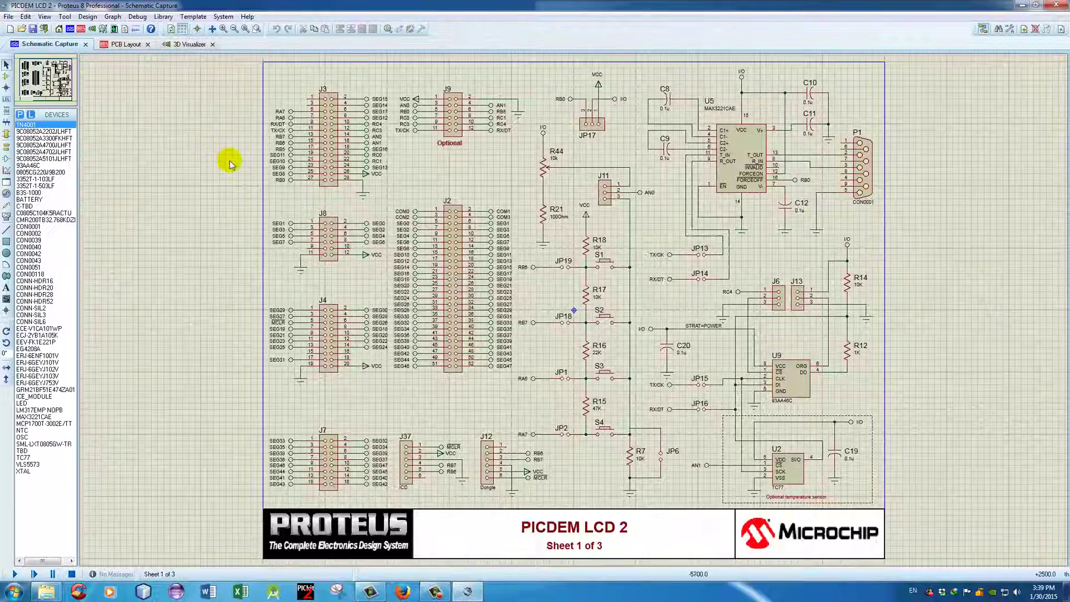